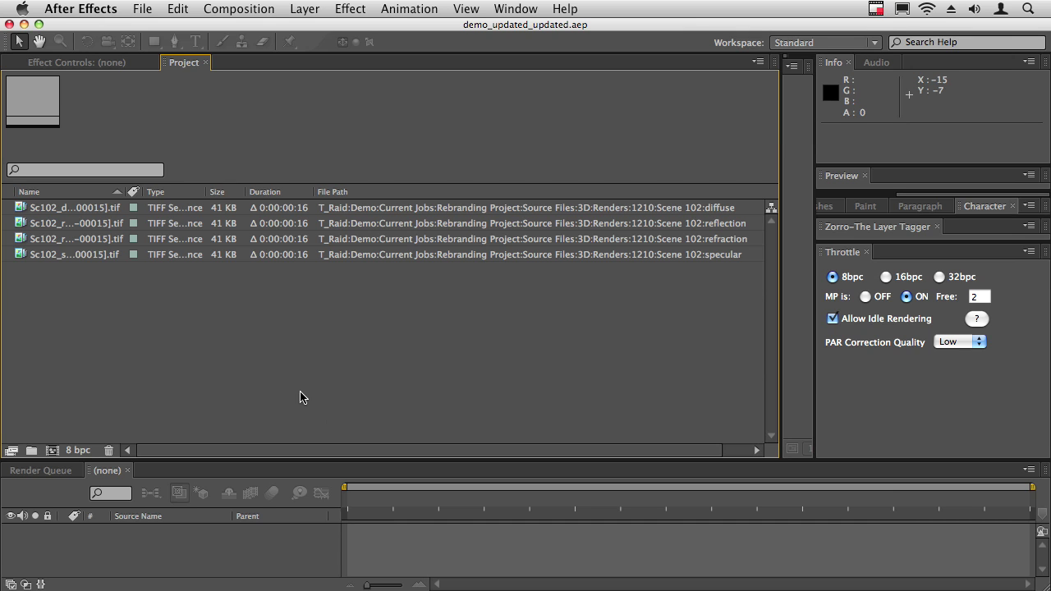
- Launch the Batch Search-n-Replace Paths.jsx script from the Window menu
click(534, 8)
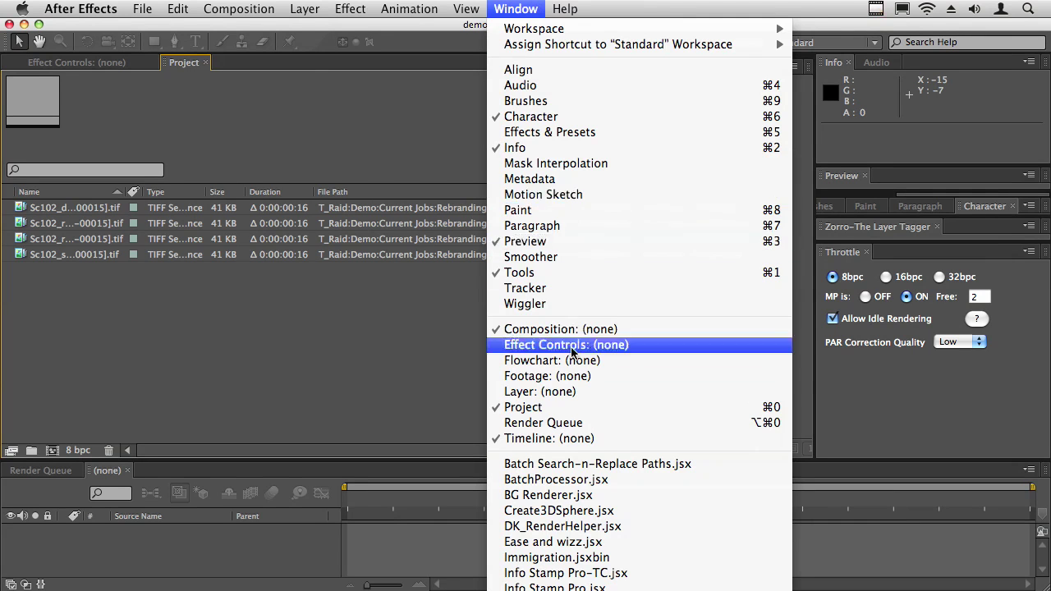
click(571, 465)
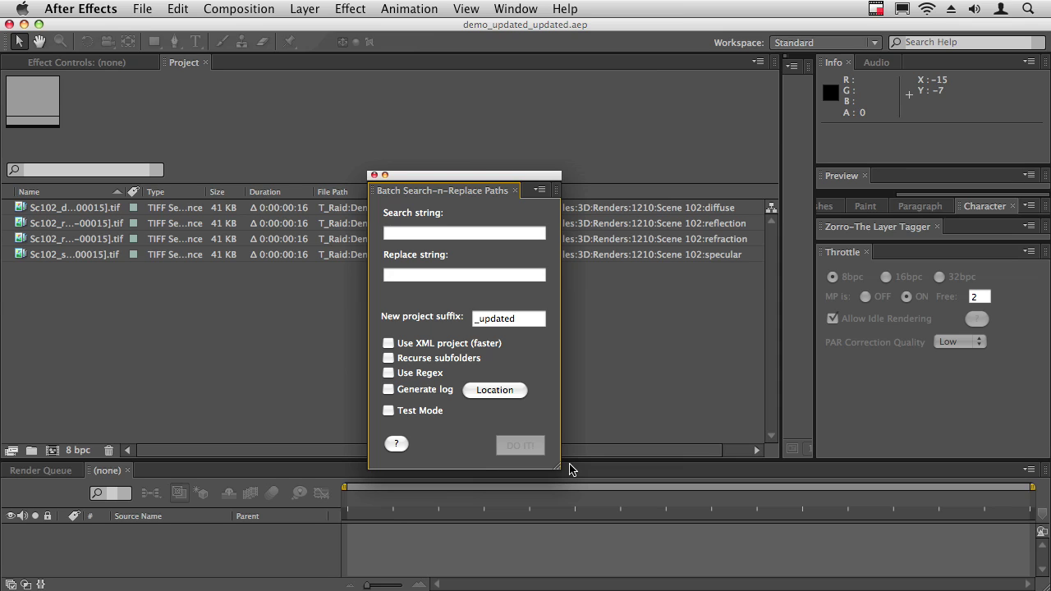
- Reposition the script panel, leave the Search string empty, and enable Test Mode
drag(454, 176, 403, 288)
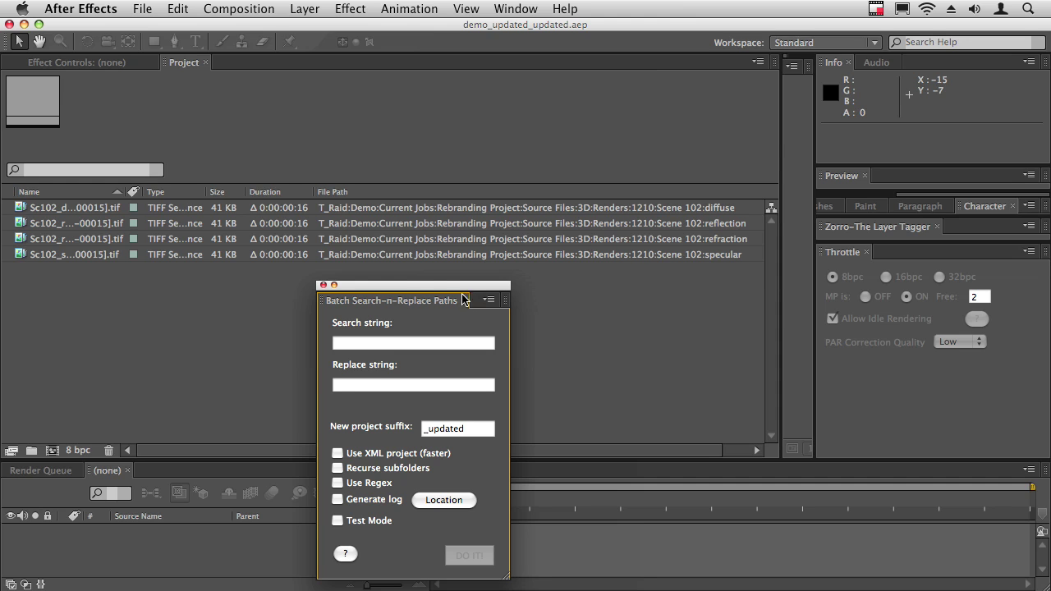
drag(444, 293, 465, 268)
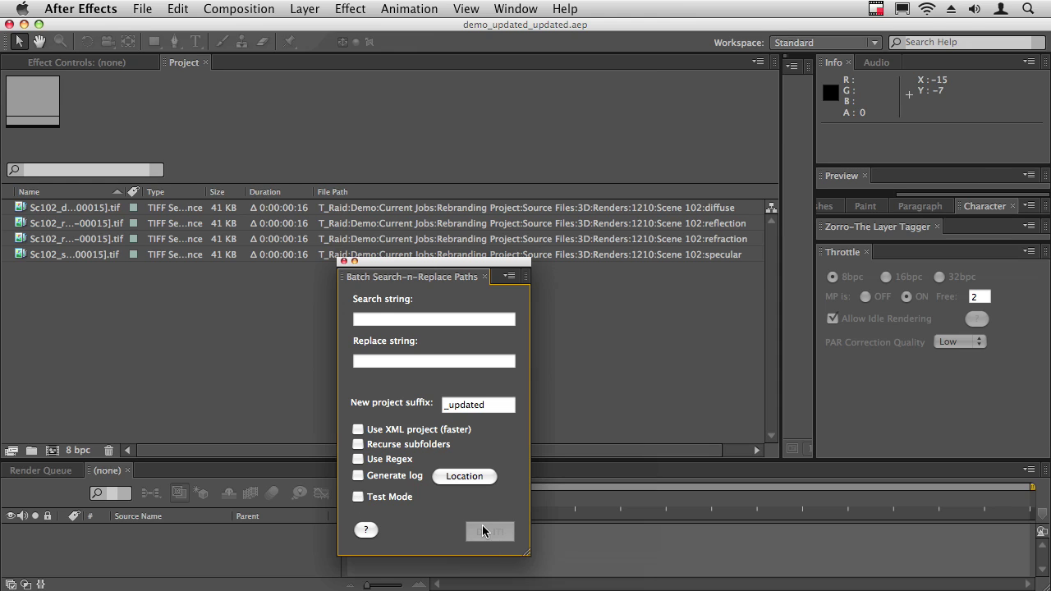
click(393, 319)
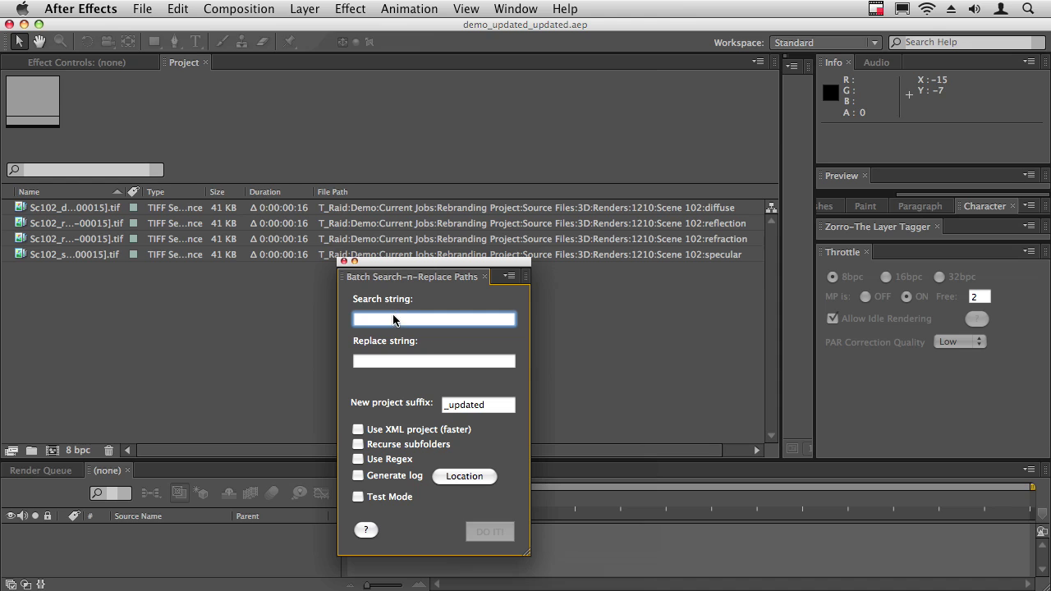
text(12)
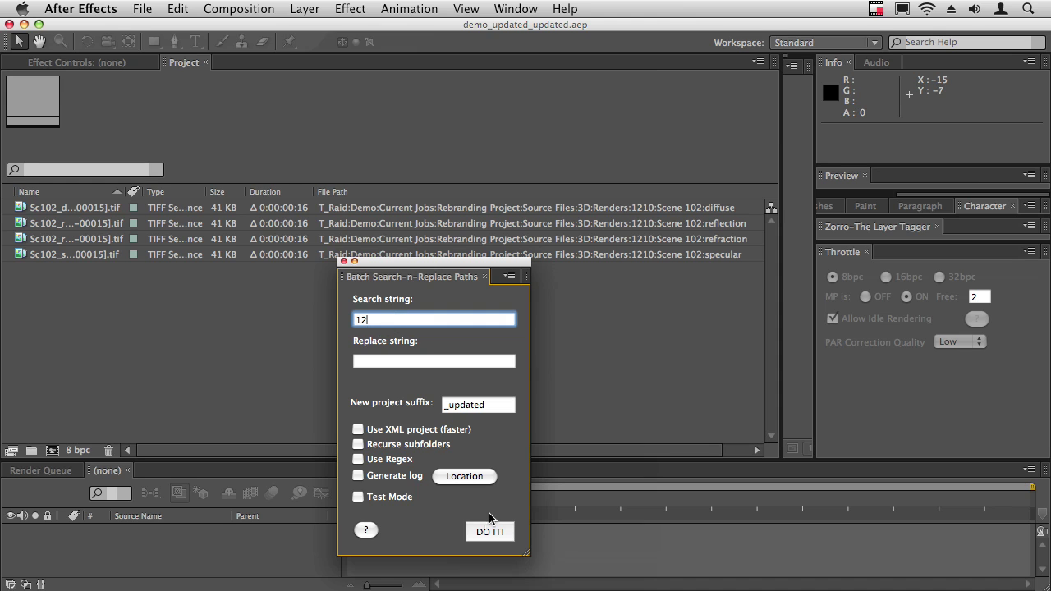
key(BackSpace)
key(BackSpace)
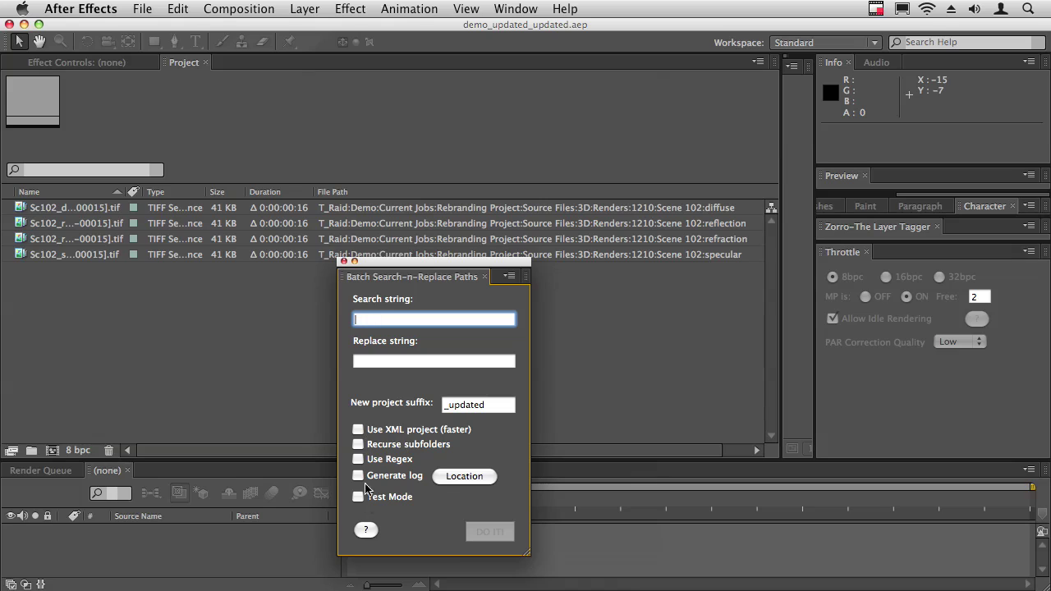
click(361, 498)
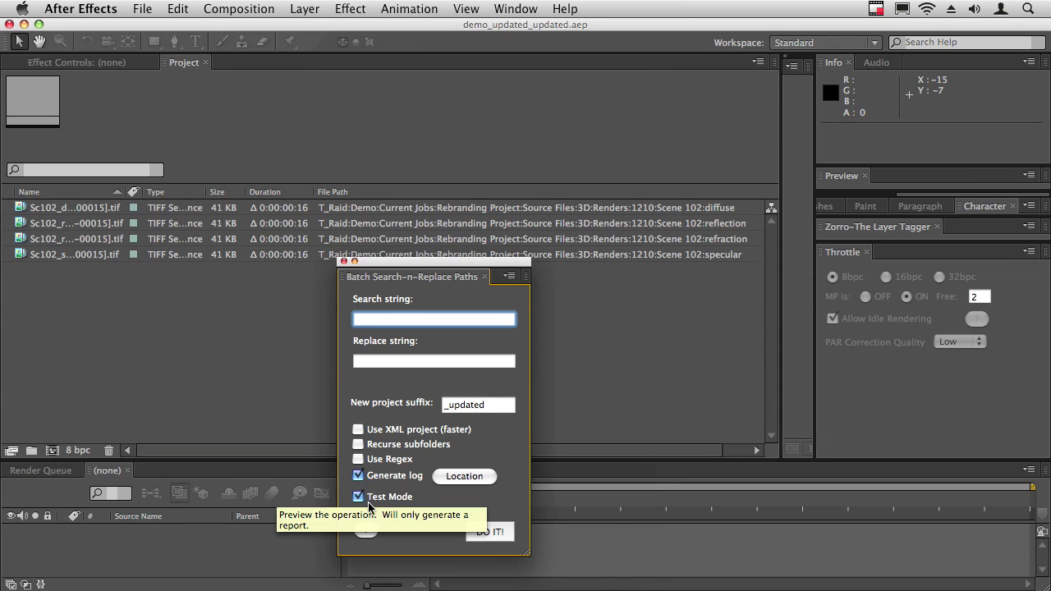
- Set the log file location to the Desktop
click(476, 479)
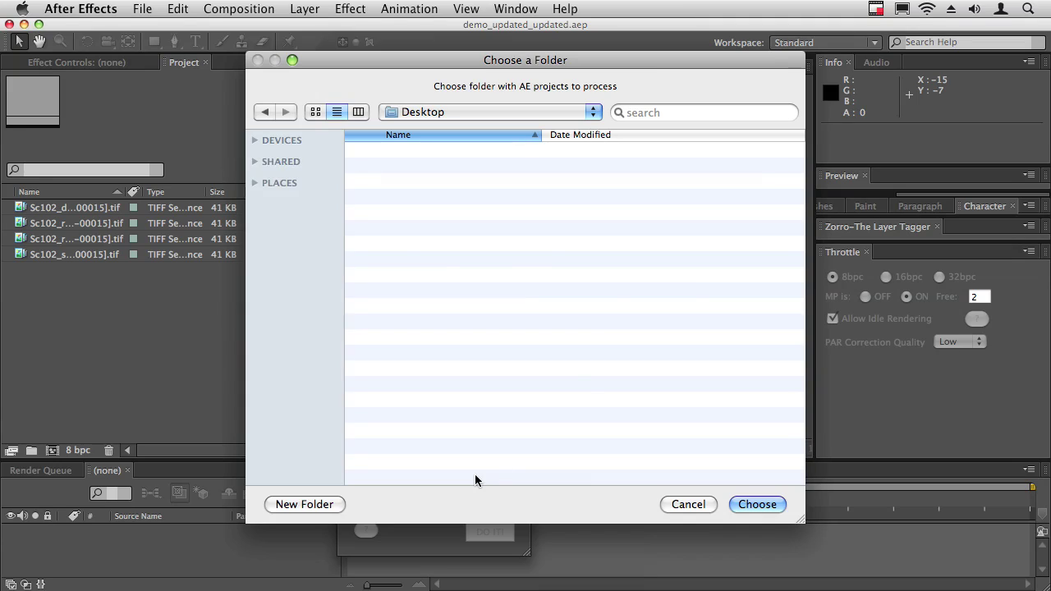
click(255, 182)
click(293, 202)
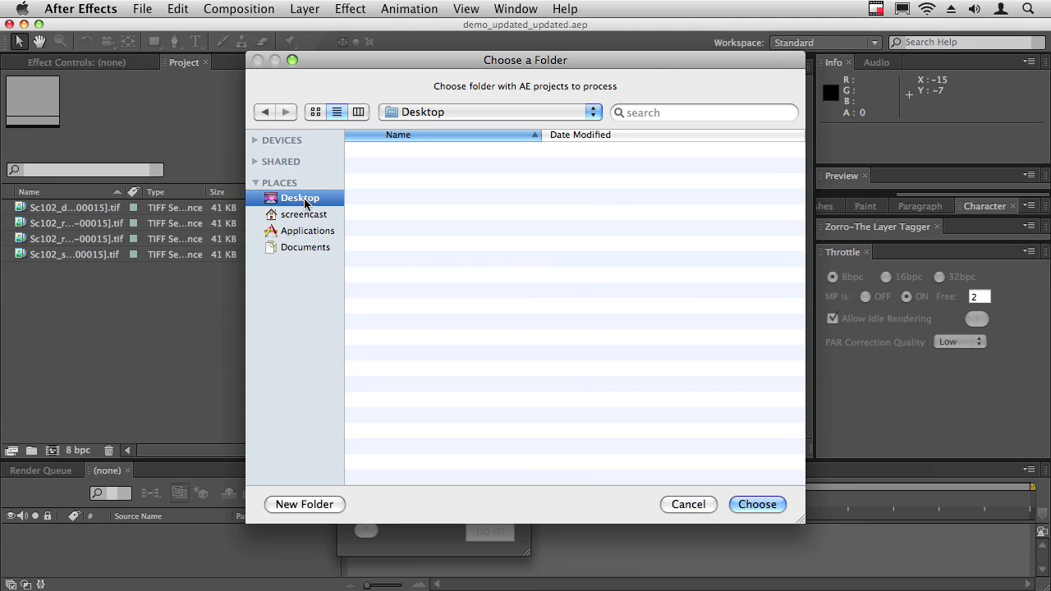
click(767, 504)
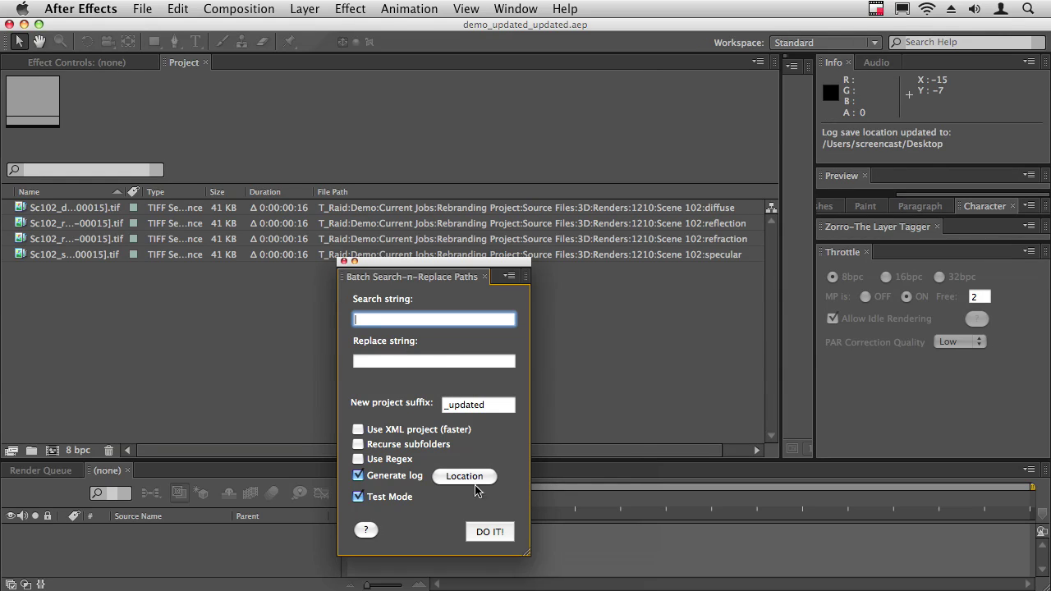
- Run the test on the projects in the Demo folder and acknowledge the finished alert
click(489, 532)
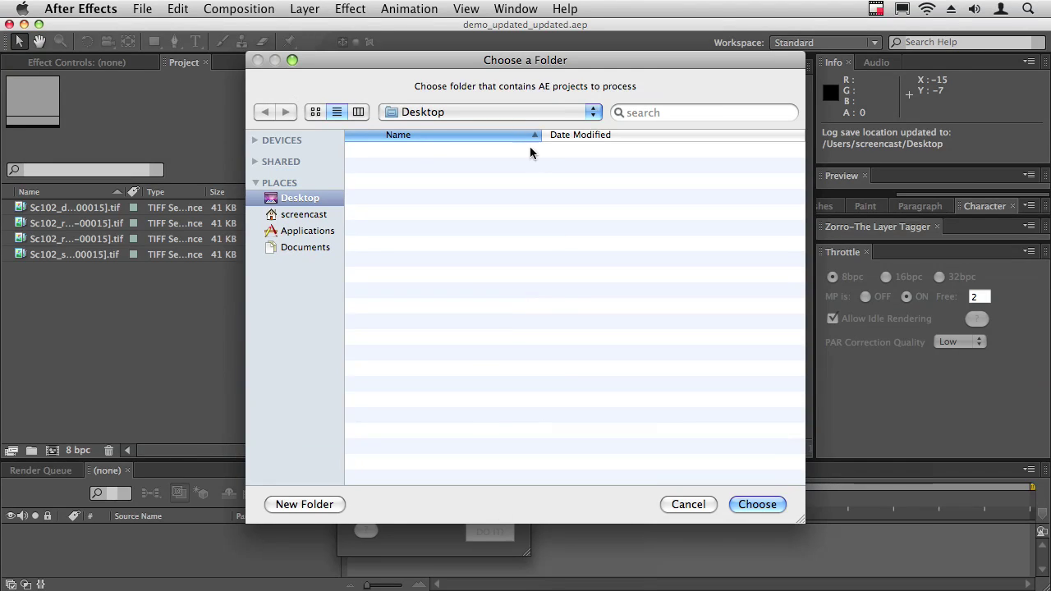
click(444, 120)
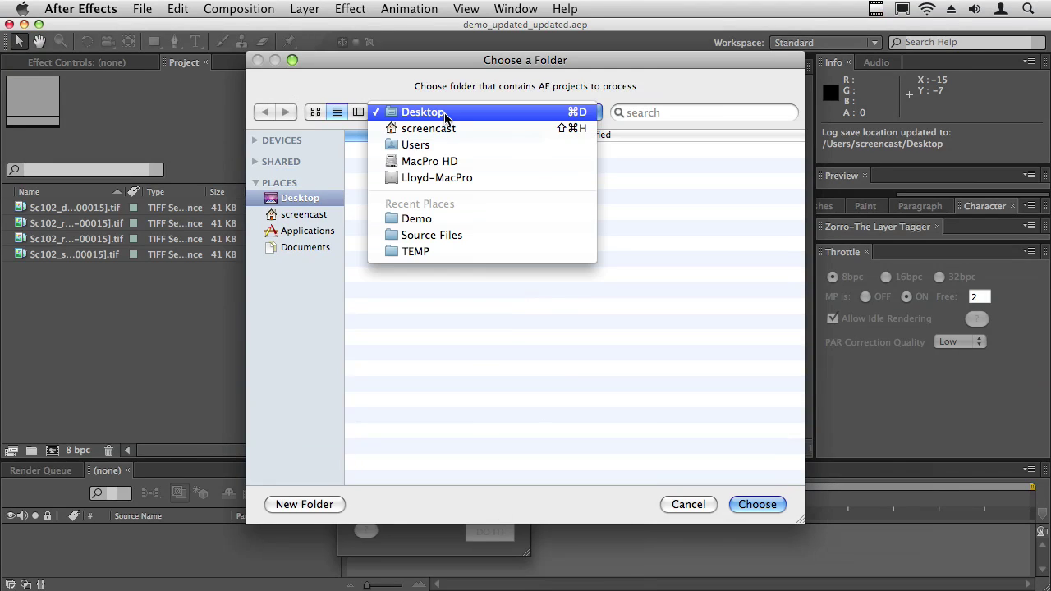
click(471, 228)
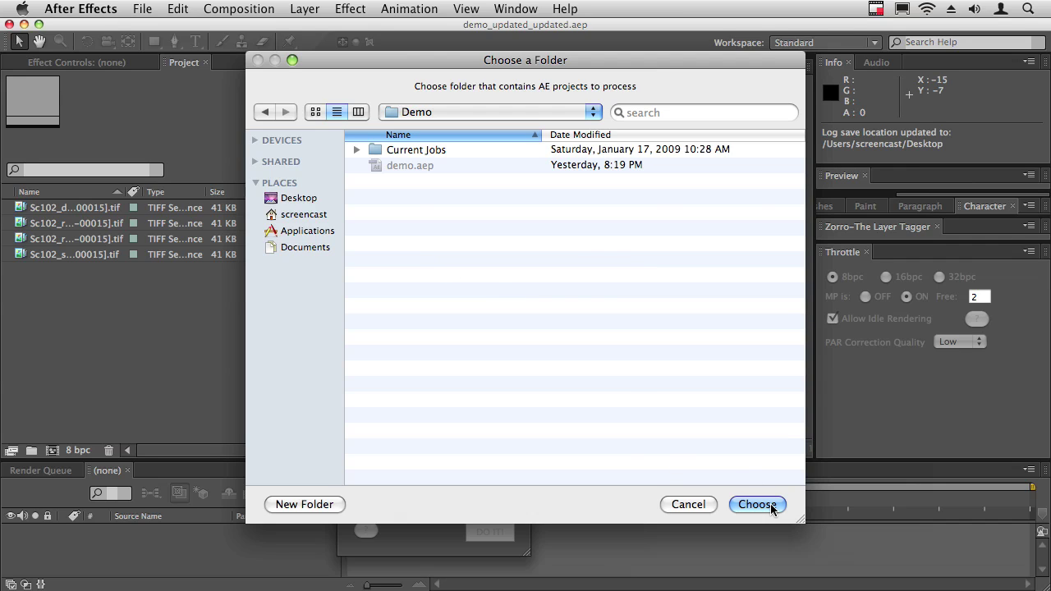
click(683, 505)
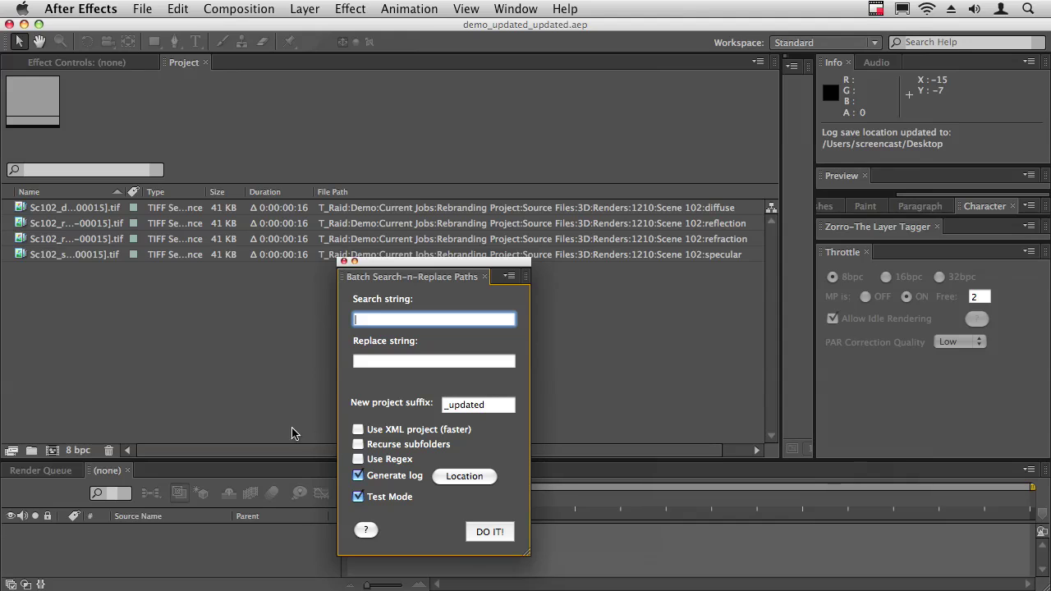
click(497, 532)
click(751, 509)
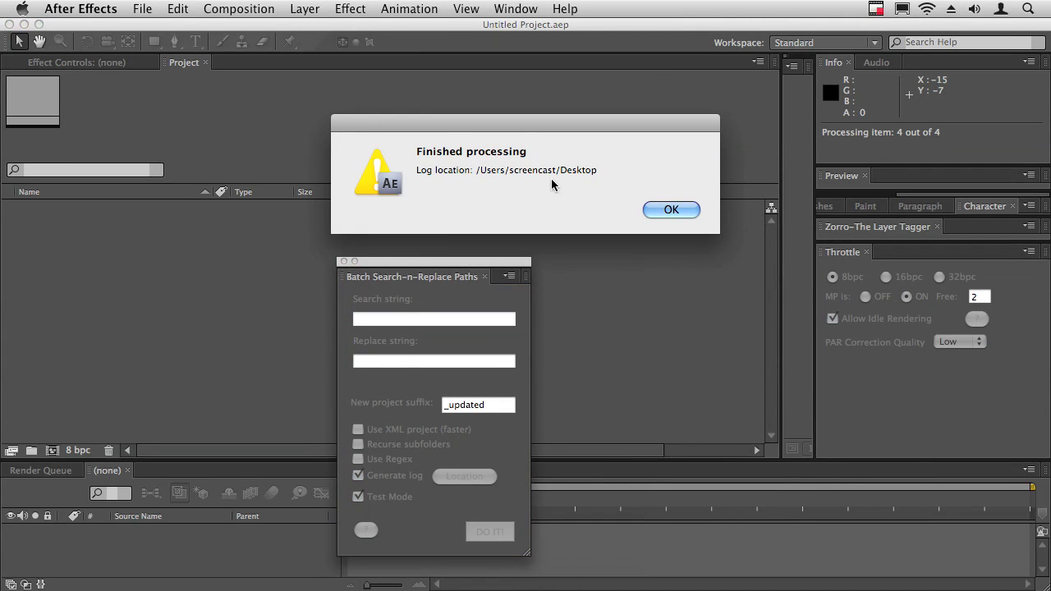
click(692, 210)
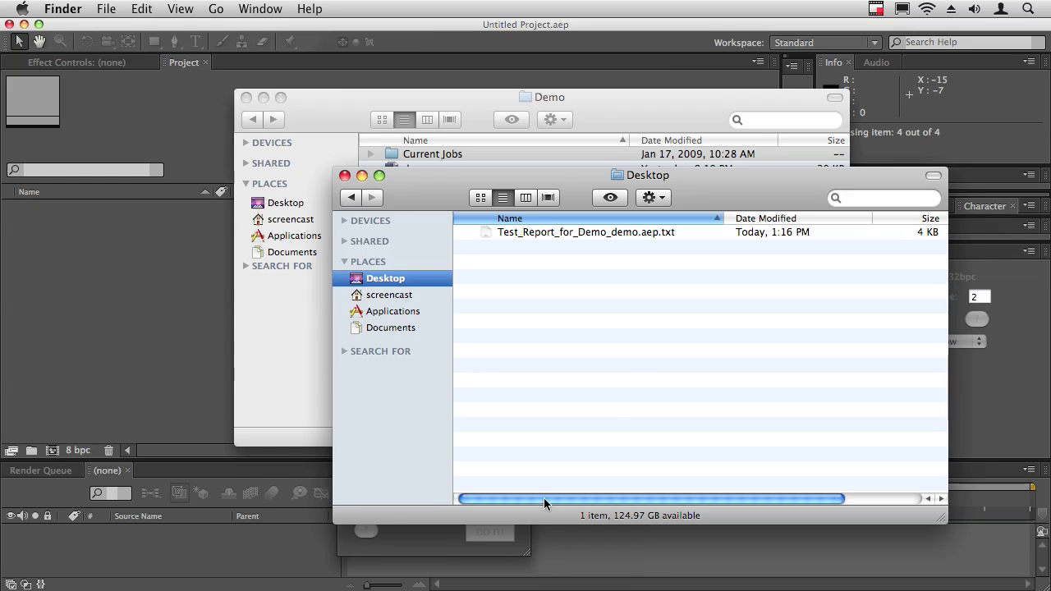
- Open Test_Report_for_Demo_demo.aep.txt from the Desktop in TextEdit, closing the duplicate copy
click(515, 231)
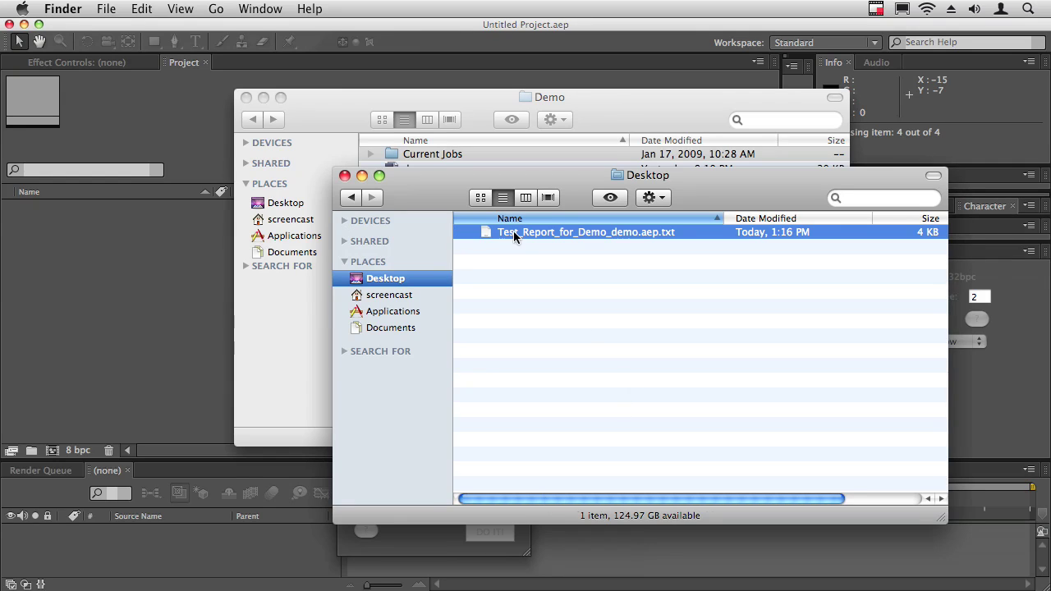
double_click(555, 234)
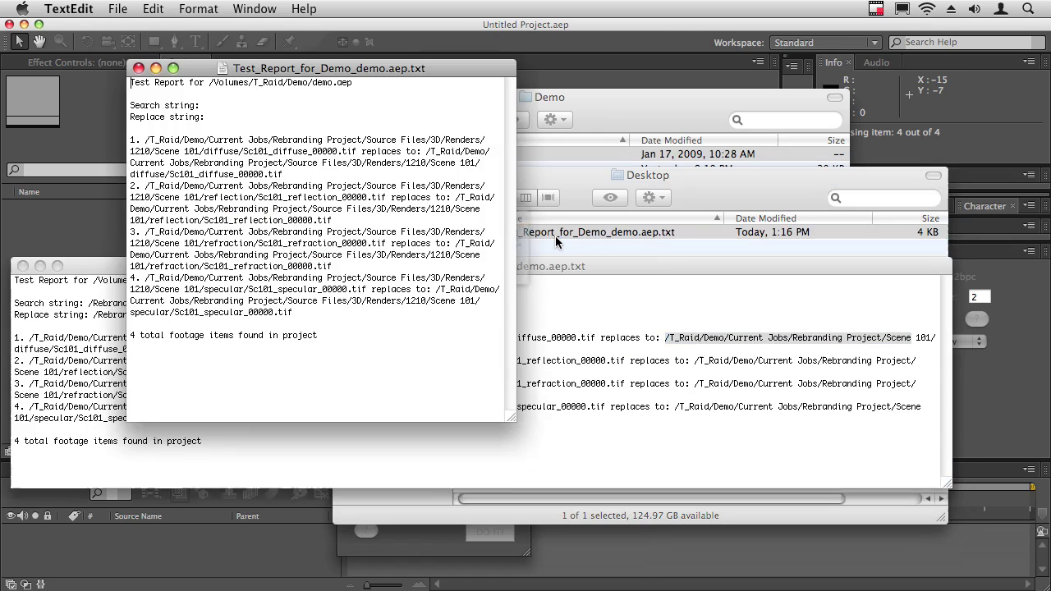
click(61, 285)
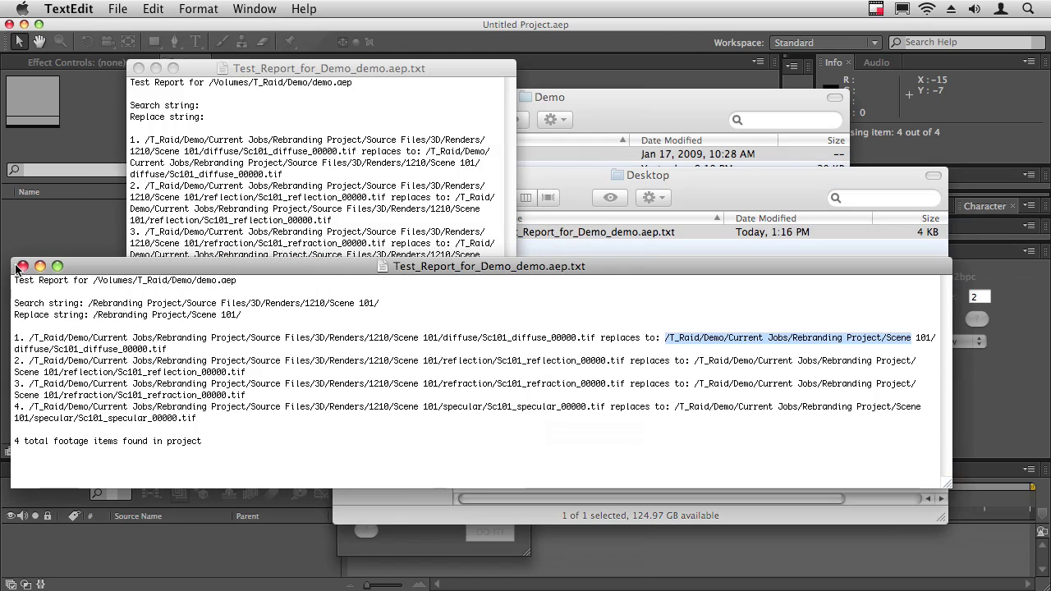
click(22, 265)
- Widen the report, inspect the first original footage path, then close the report
drag(374, 71, 321, 155)
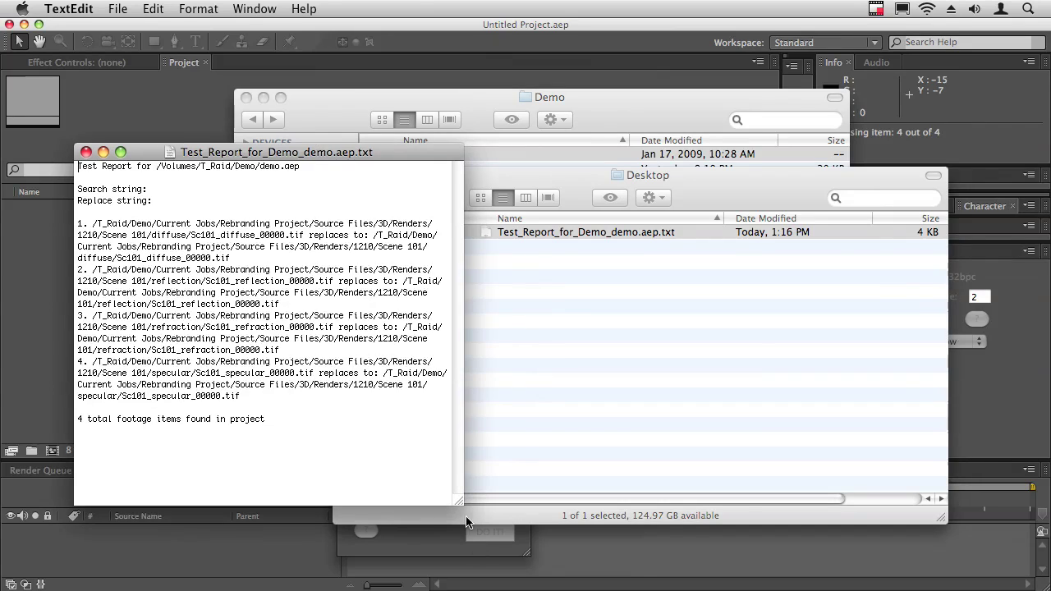
drag(462, 498, 973, 427)
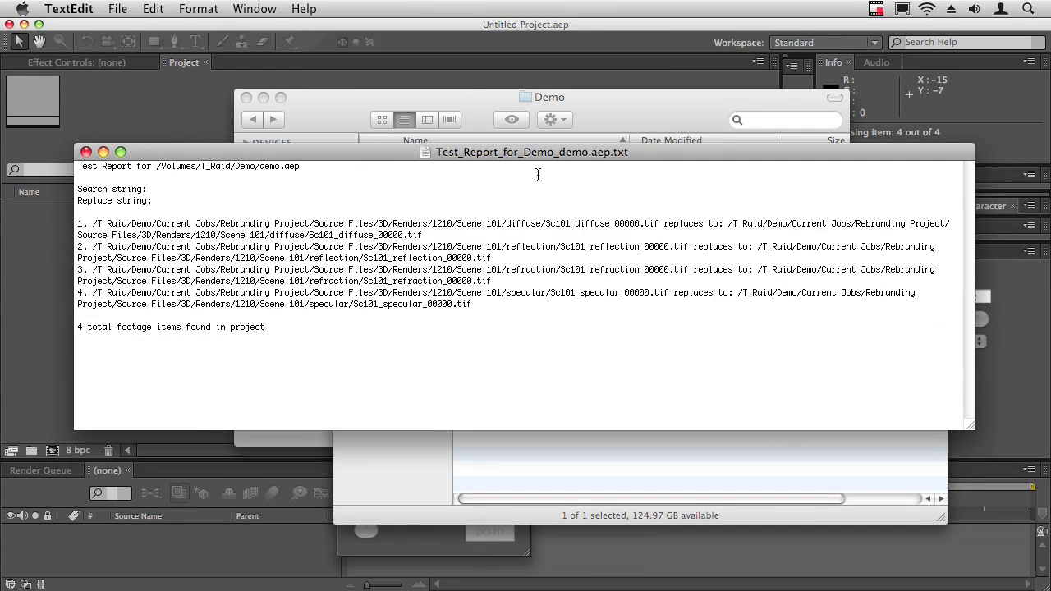
drag(538, 155, 502, 234)
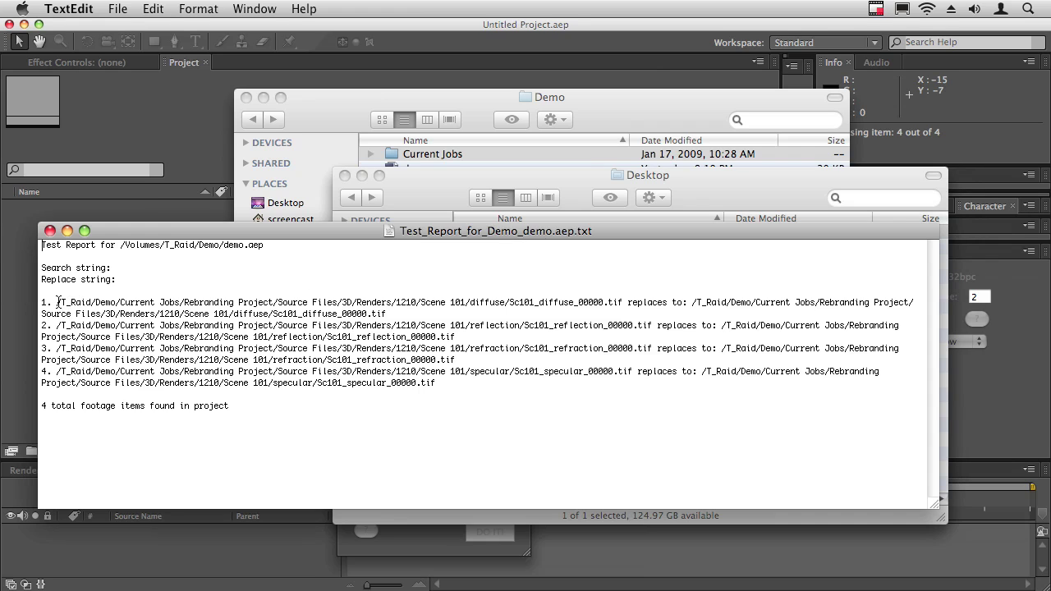
drag(55, 304, 624, 303)
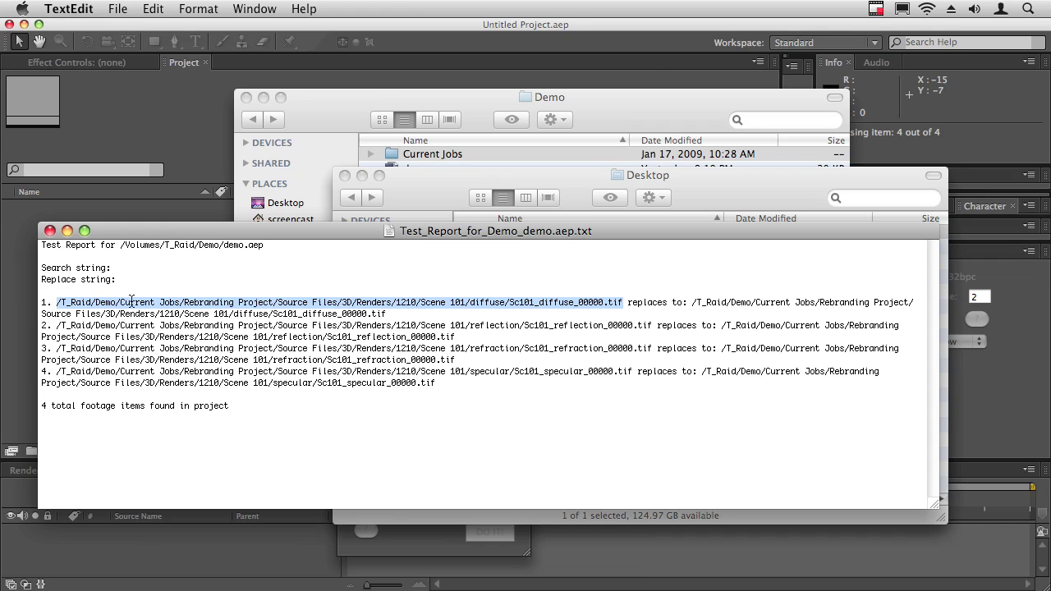
click(50, 231)
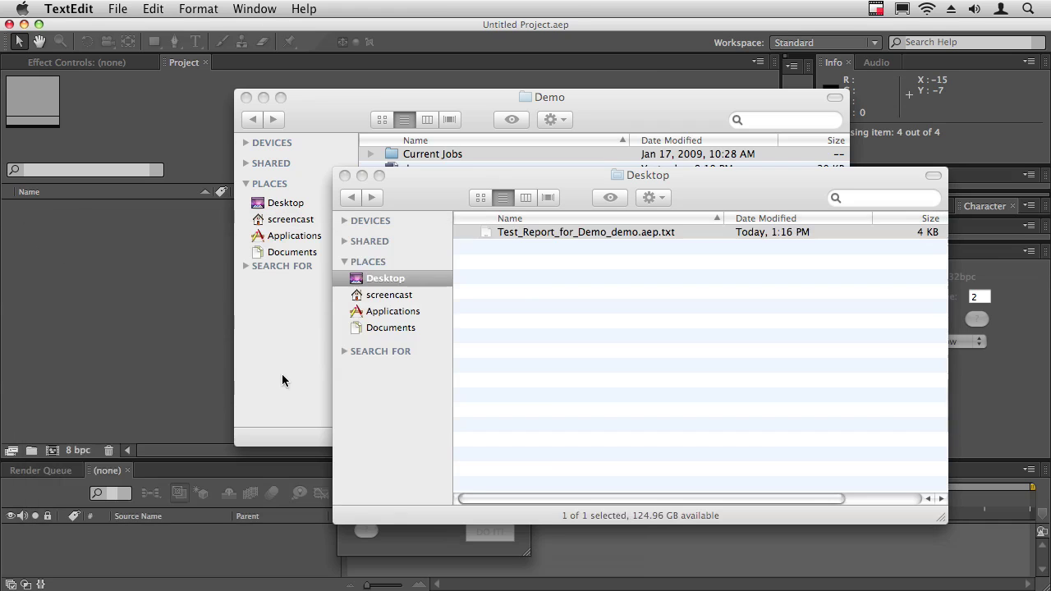
- Enable 'Use XML project (faster)' and rerun the test with the log on the Desktop
click(436, 544)
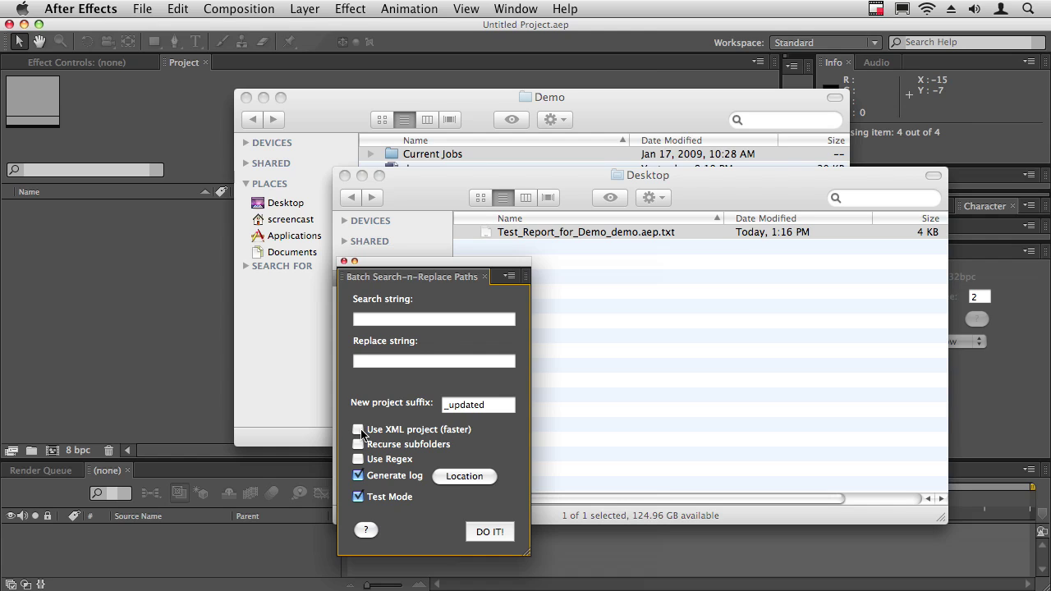
mouse_move(361, 433)
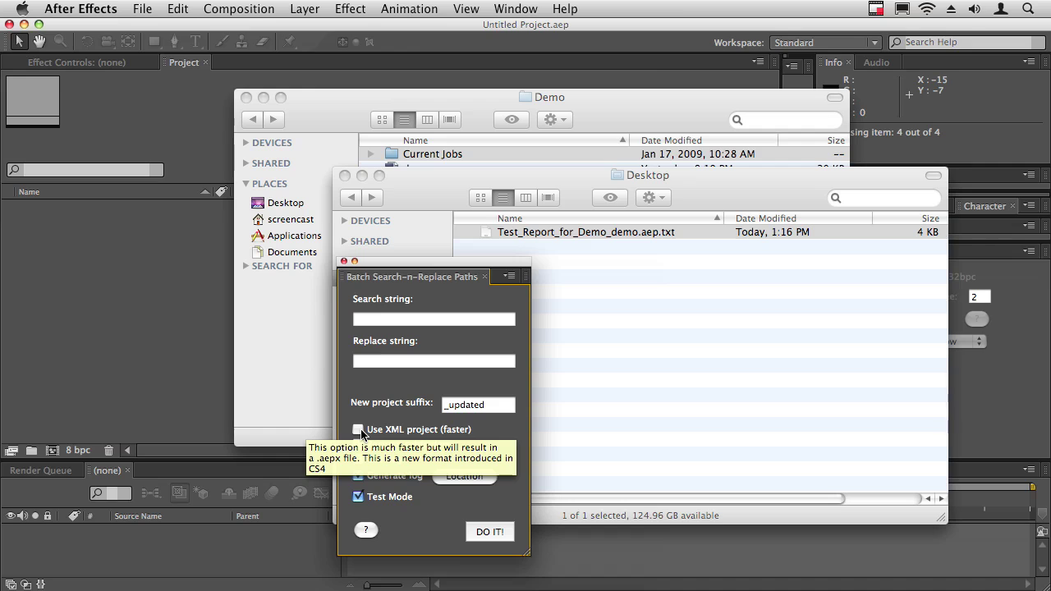
click(361, 430)
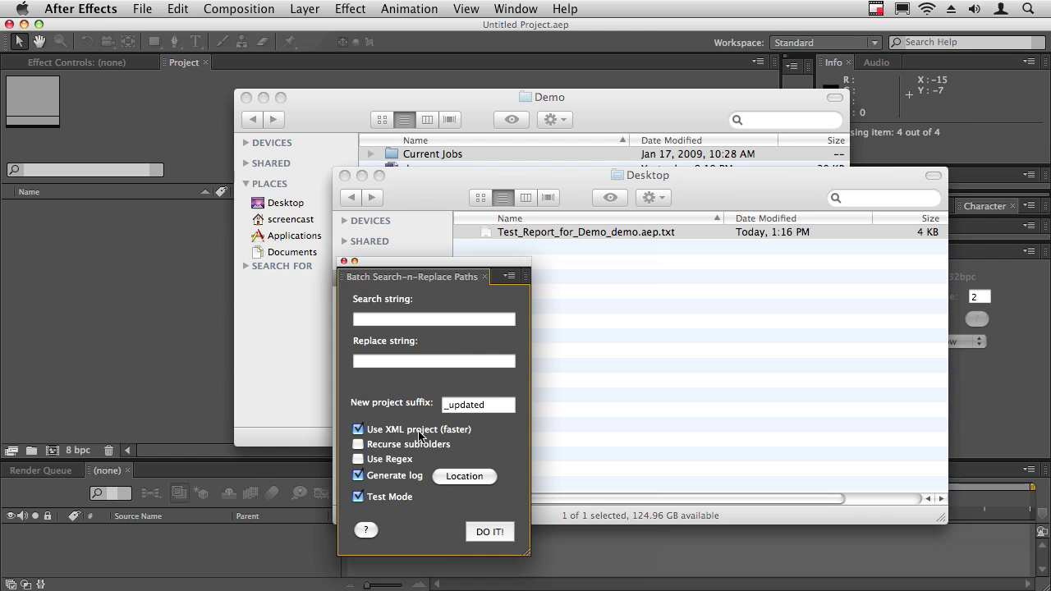
mouse_move(419, 435)
click(490, 532)
click(755, 502)
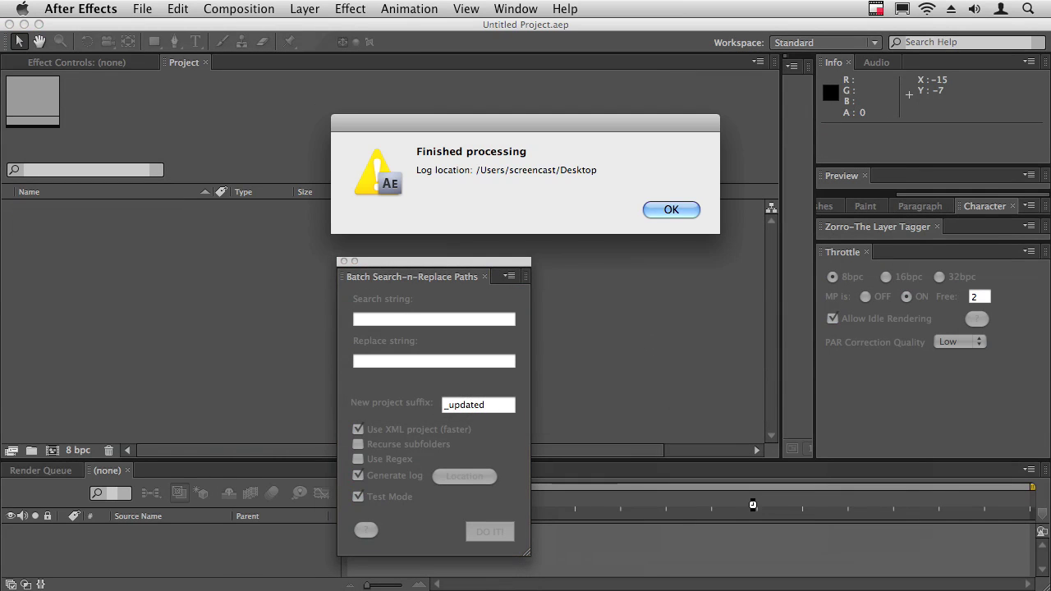
click(668, 213)
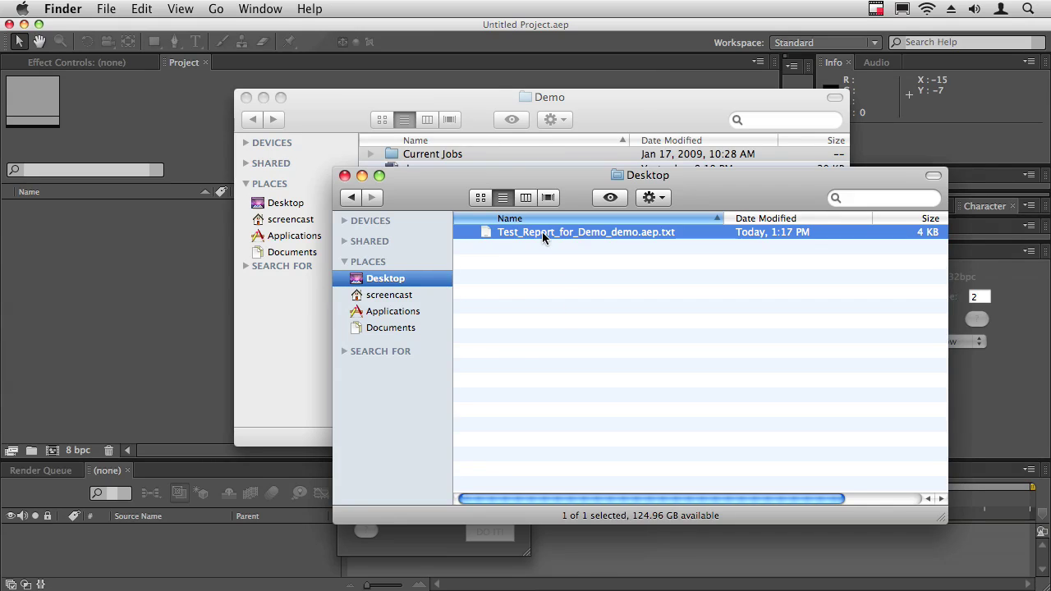
- Open the second test report and widen it to read the full Scene 101 paths
double_click(542, 232)
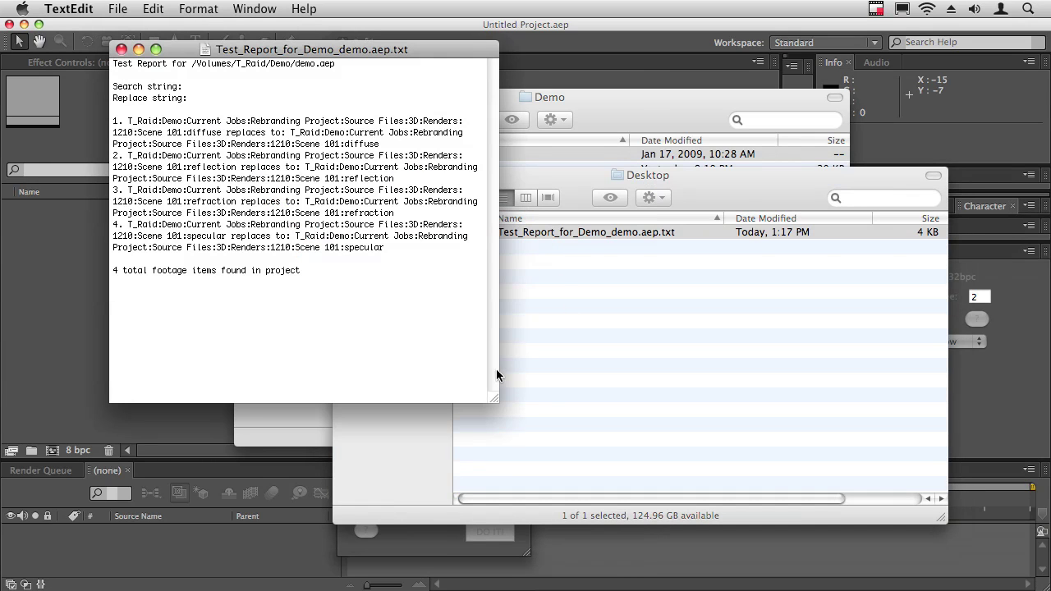
drag(496, 368, 940, 372)
drag(371, 51, 287, 274)
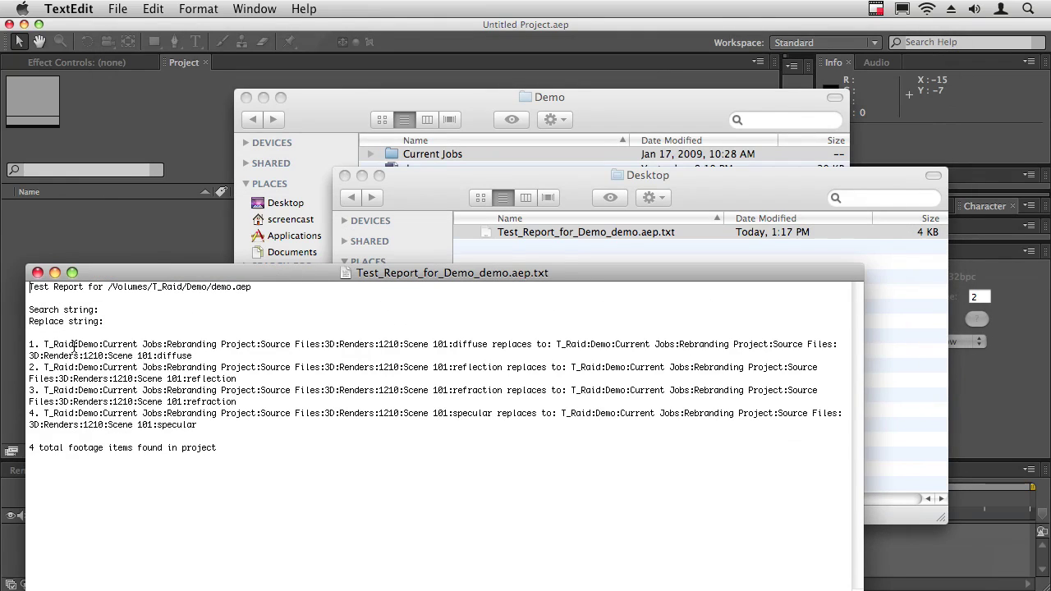
drag(74, 346, 201, 346)
click(286, 355)
- Expand Current Jobs in the Demo folder down to 1210's Scene 101–103, then return to the report
click(331, 123)
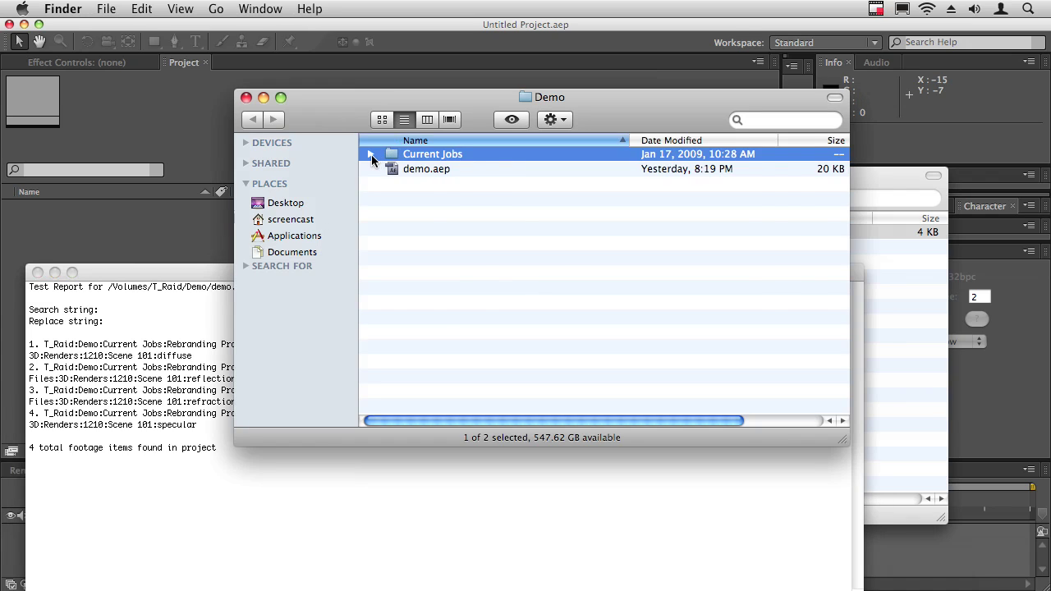
click(370, 154)
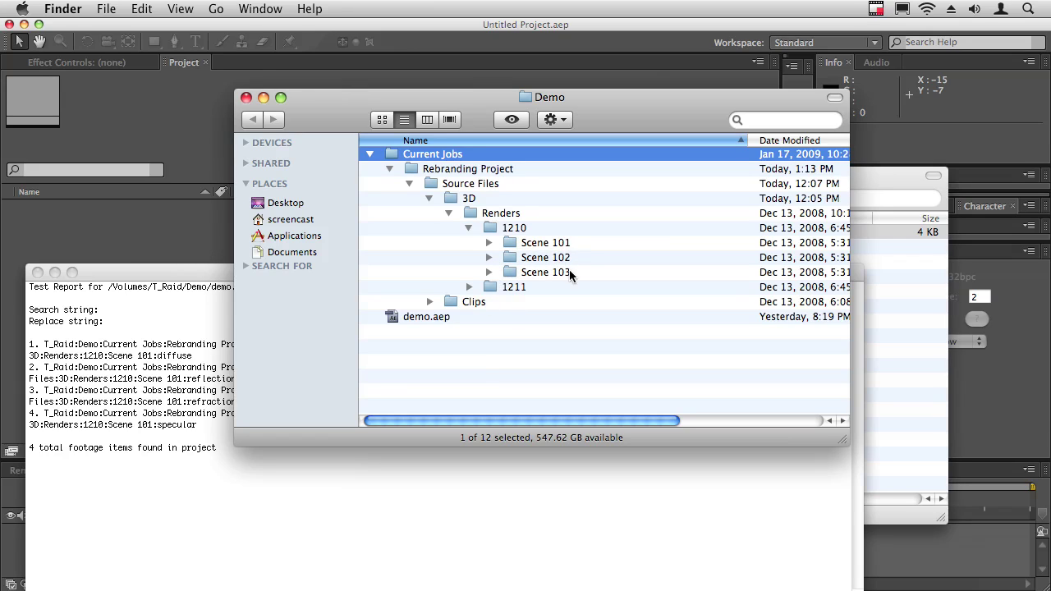
click(363, 500)
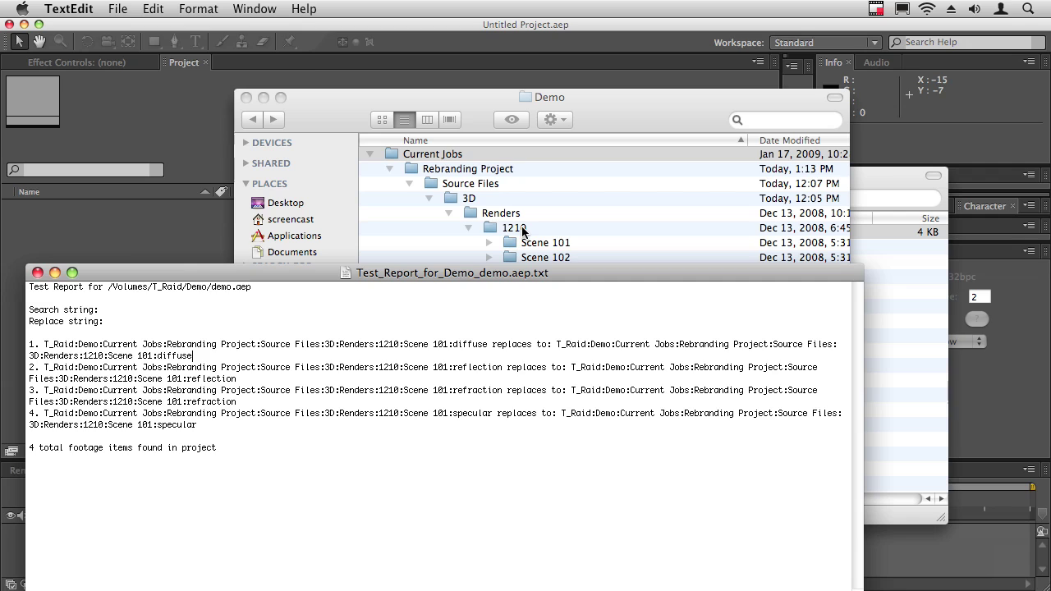
- Copy '1210' from the report and move Scene 101 from 1210 into Rebranding Project
drag(379, 344, 400, 345)
key(super+c)
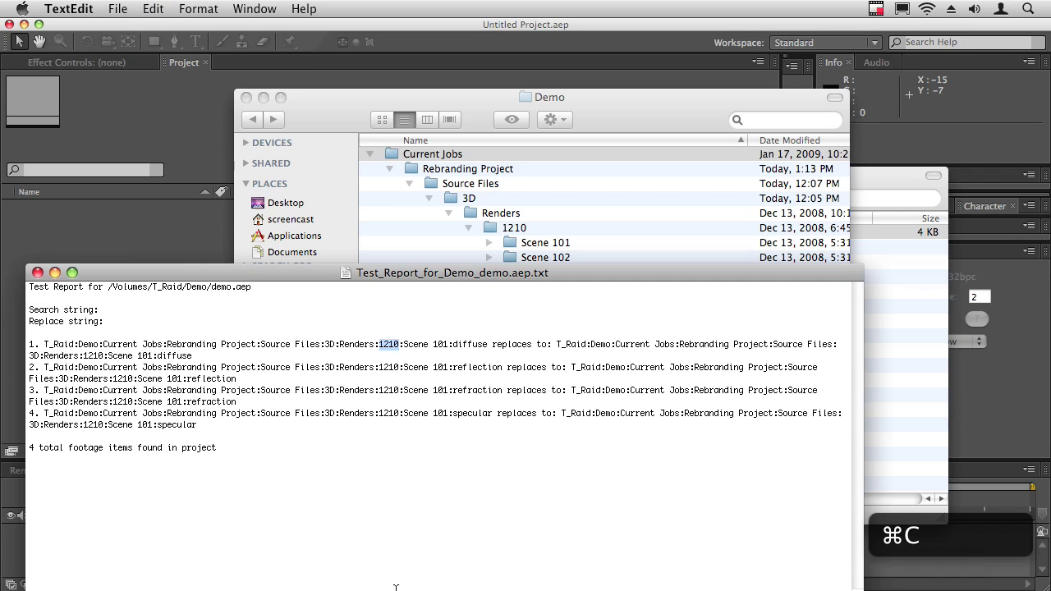
click(591, 227)
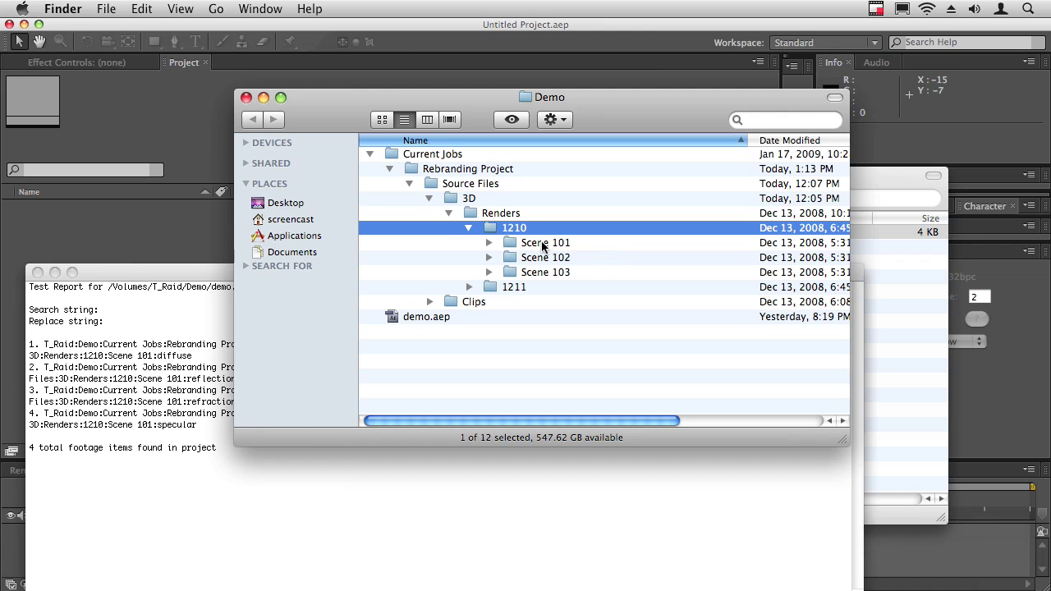
drag(541, 244, 428, 174)
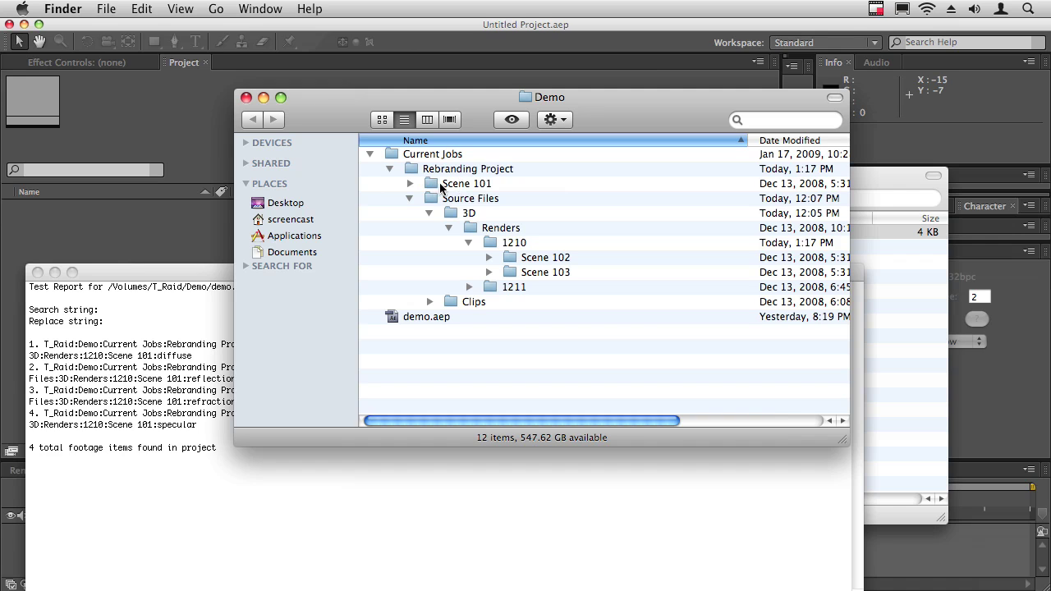
- Copy the old Scene 101 path from the report into the Search string field
click(154, 307)
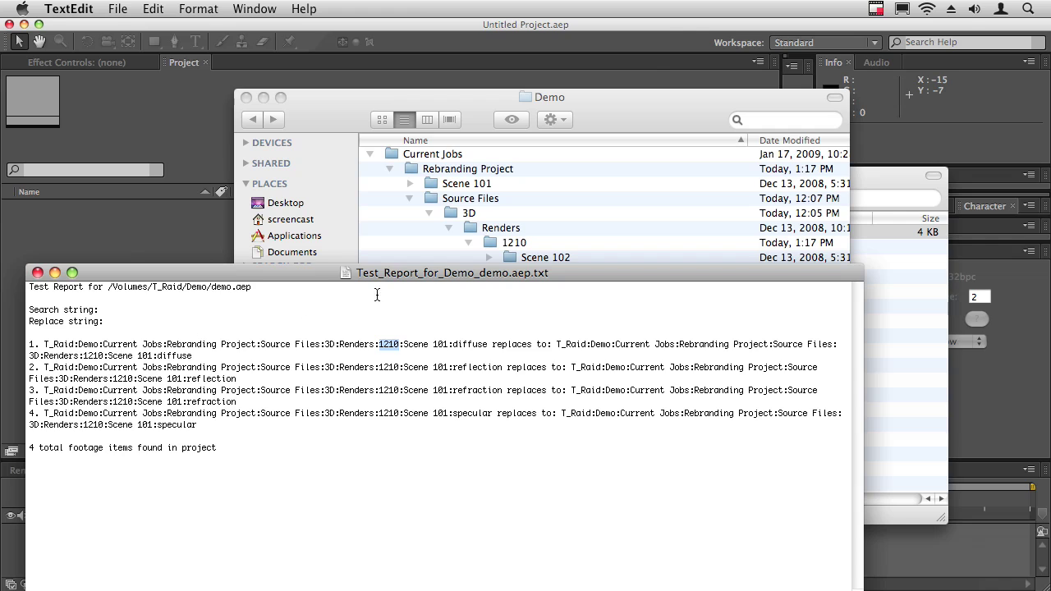
drag(43, 344, 451, 345)
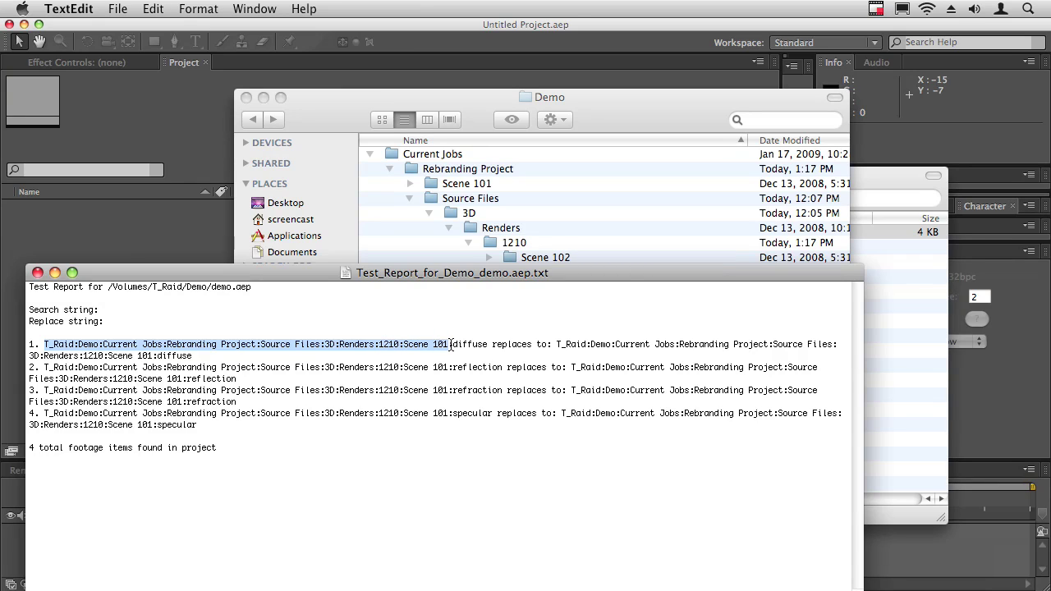
key(super+c)
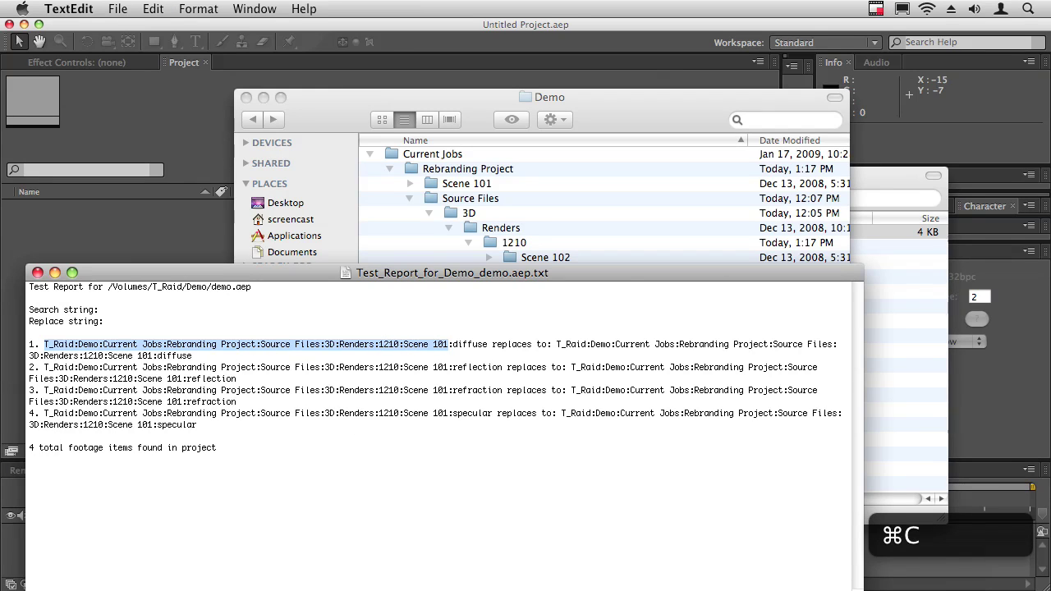
key(super+Tab)
click(379, 320)
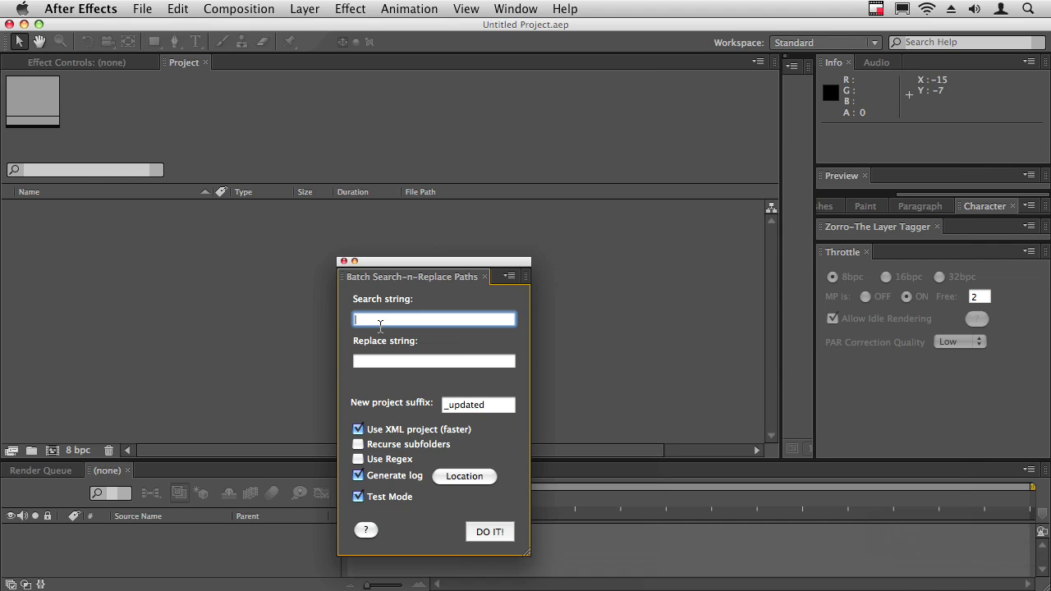
key(super+v)
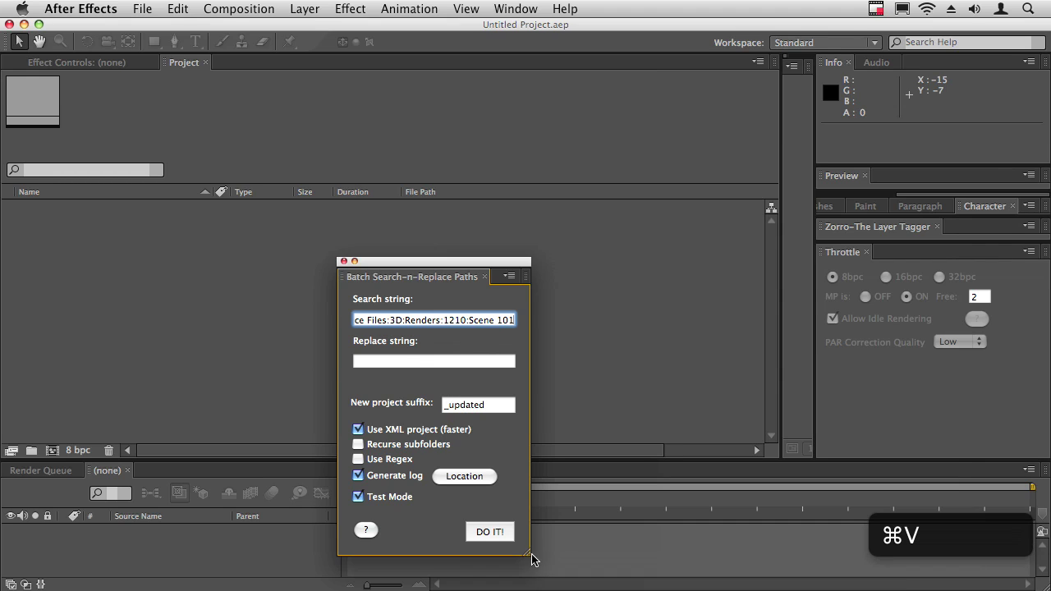
- Set the Replace string to the Rebranding Project:Scene 101 path, removing 'Source Files:3D:Renders:1210'
drag(529, 554, 792, 544)
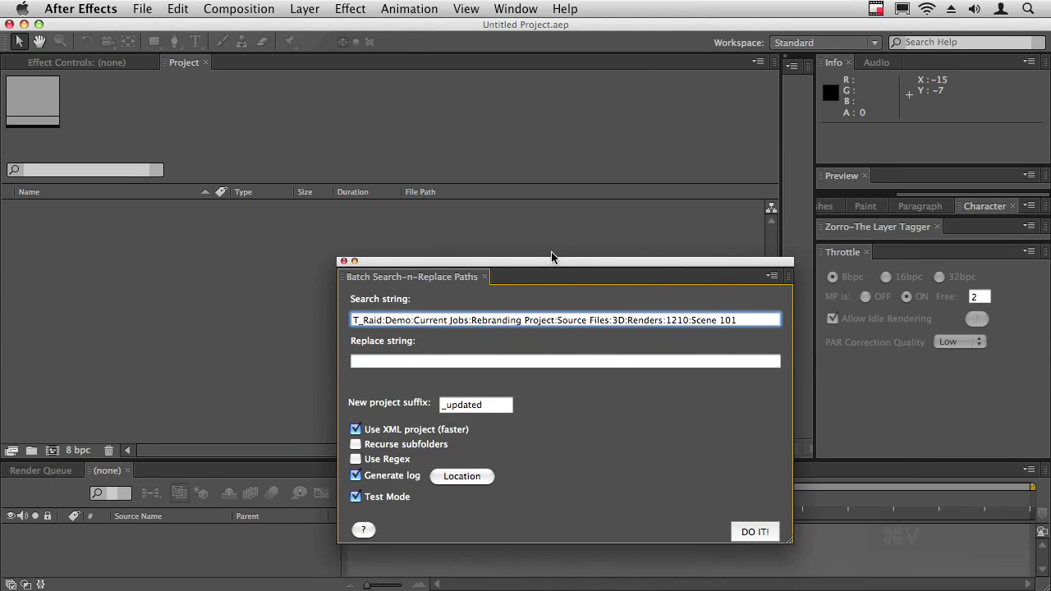
drag(555, 263, 432, 229)
click(252, 321)
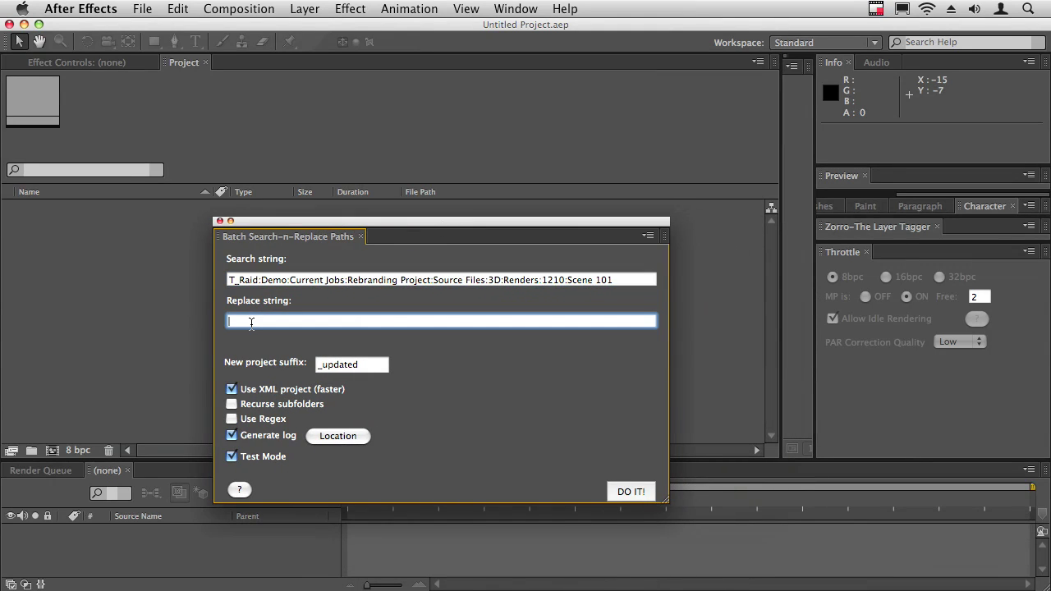
key(super+v)
key(super+Tab)
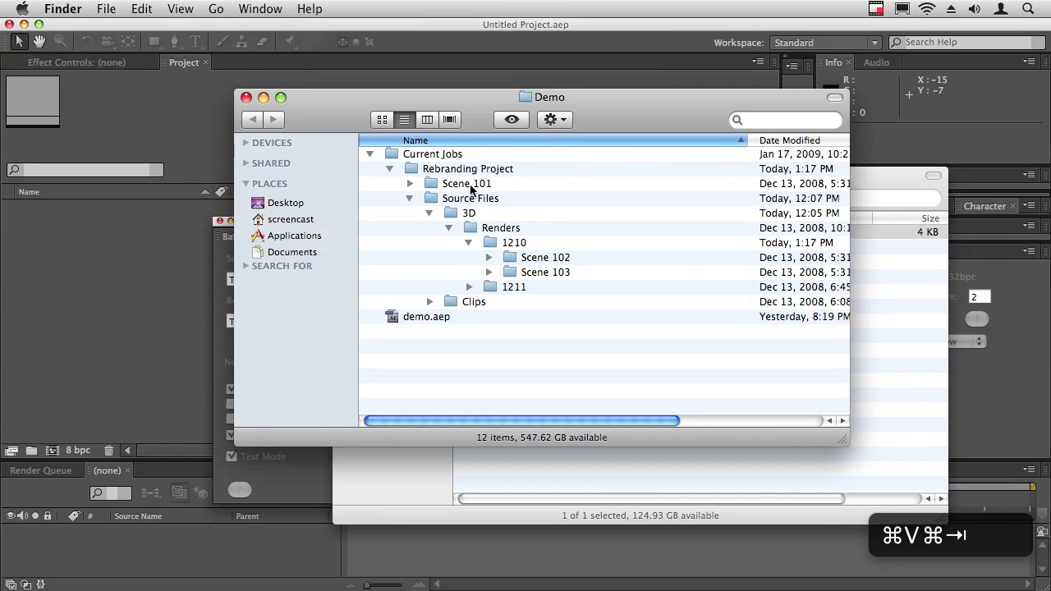
click(220, 332)
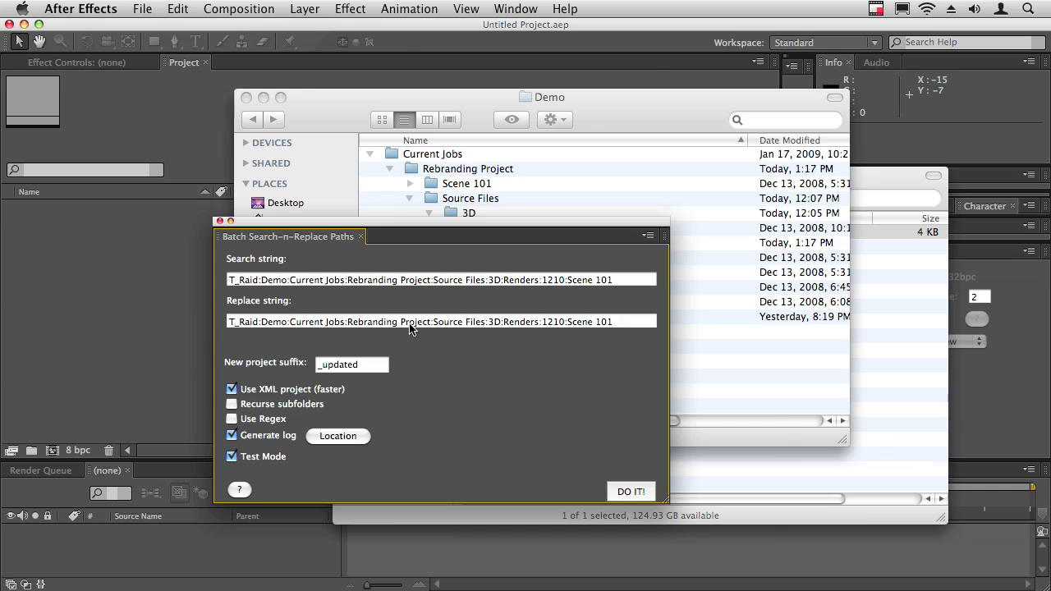
drag(432, 322, 566, 322)
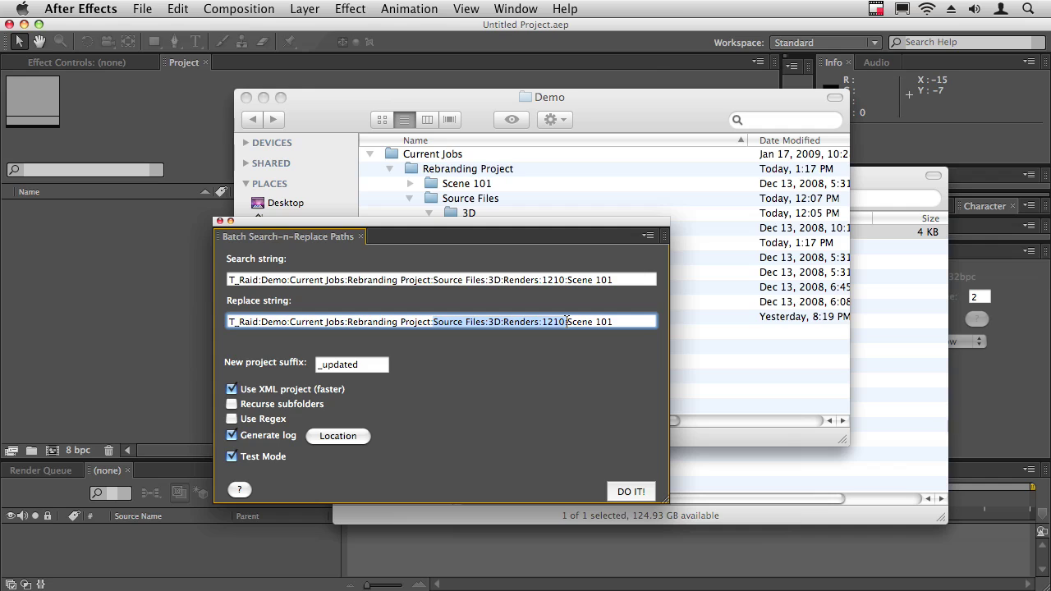
key(BackSpace)
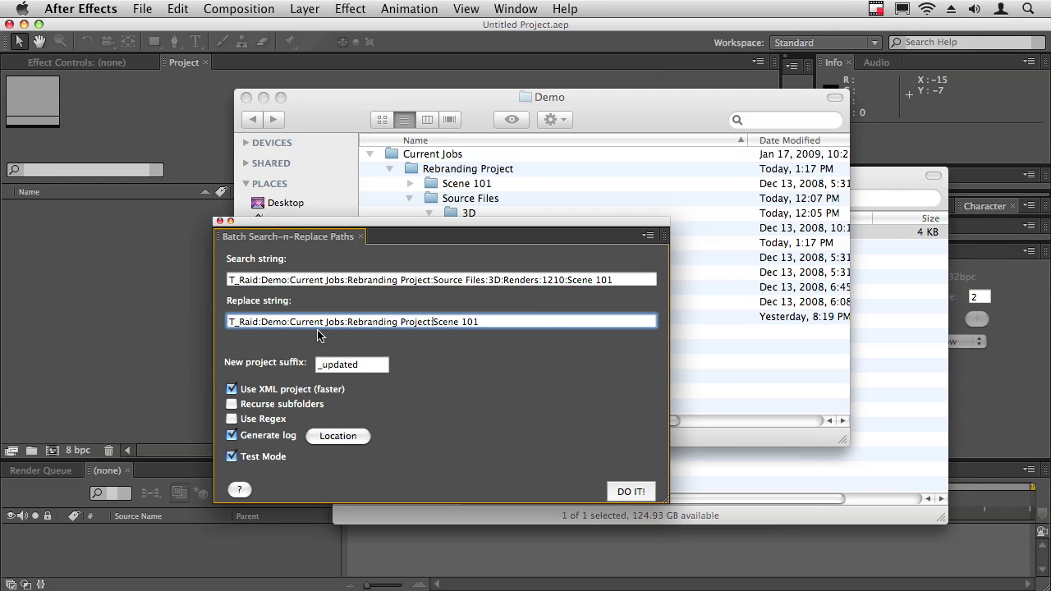
text(:)
- Turn off Test Mode and run the replacement on the Demo folder, creating demo_updated.aepx
click(232, 457)
click(637, 492)
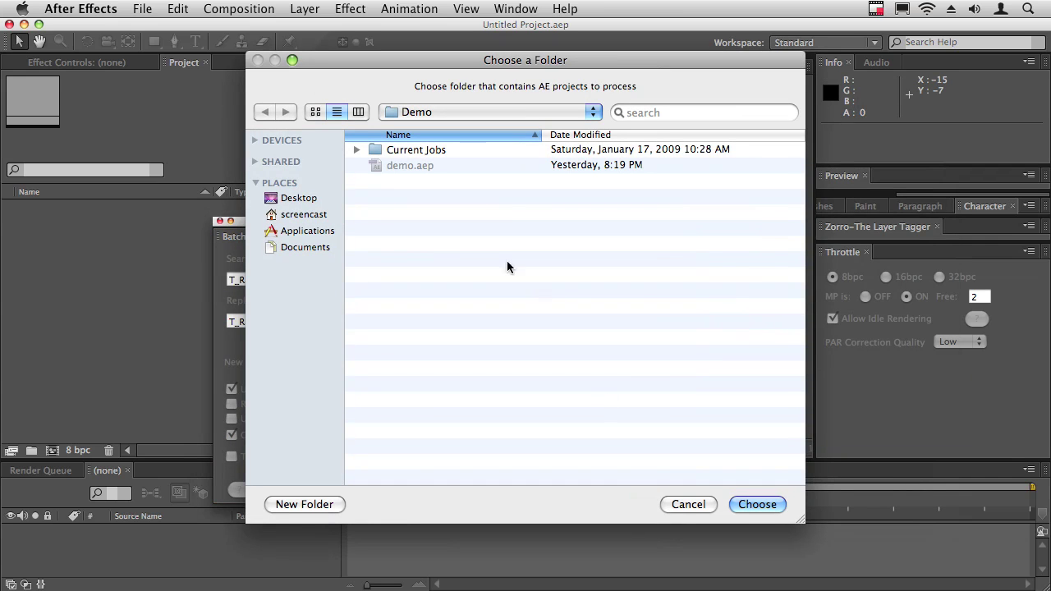
click(759, 504)
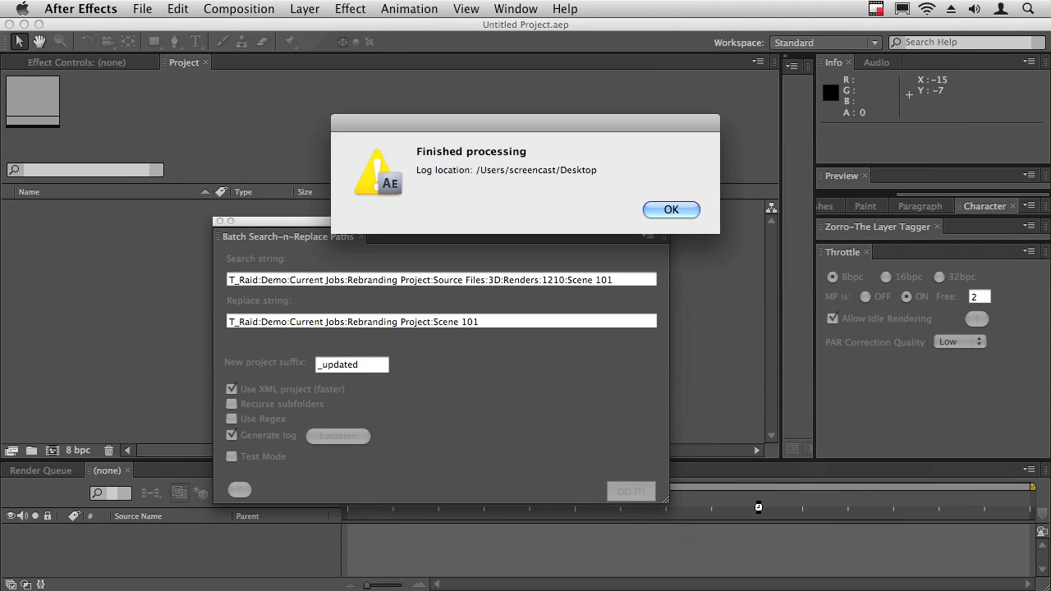
click(683, 210)
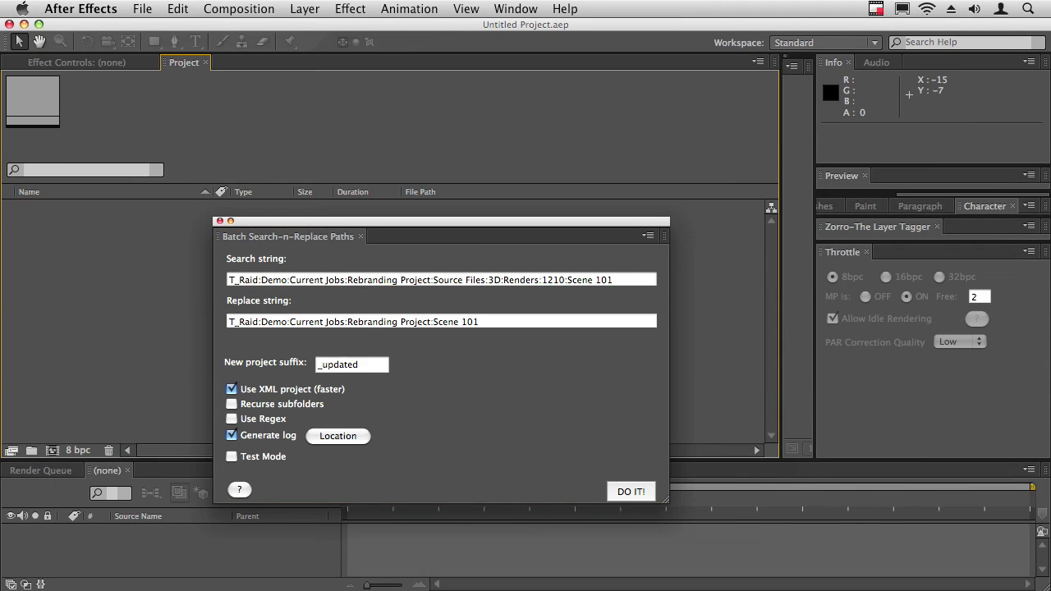
key(super+Tab)
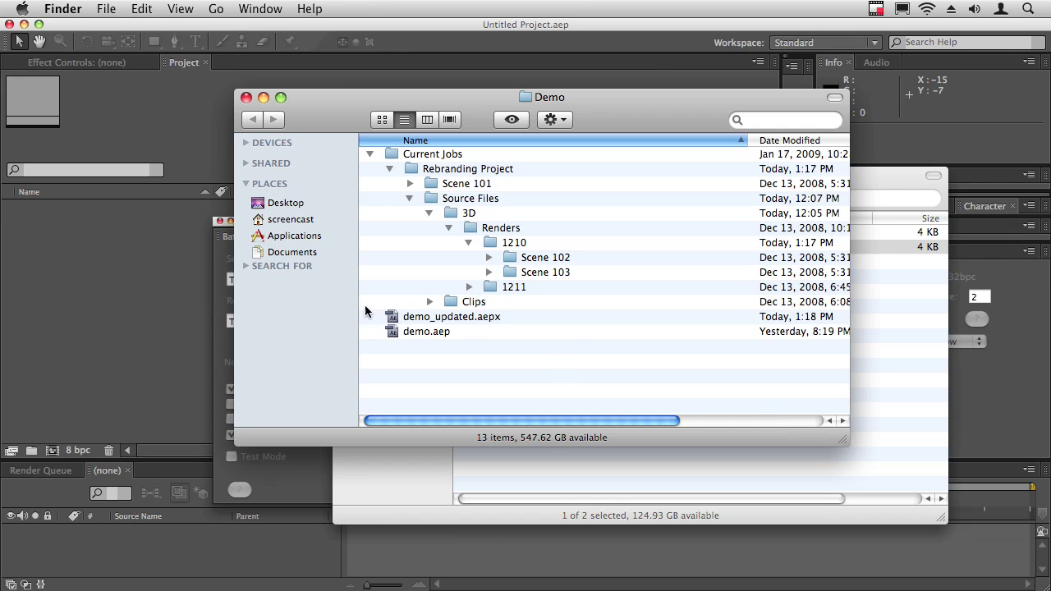
- Open demo_updated.aepx, confirm footage points to Scene 101, and resave it as demo_updated.aep
double_click(470, 316)
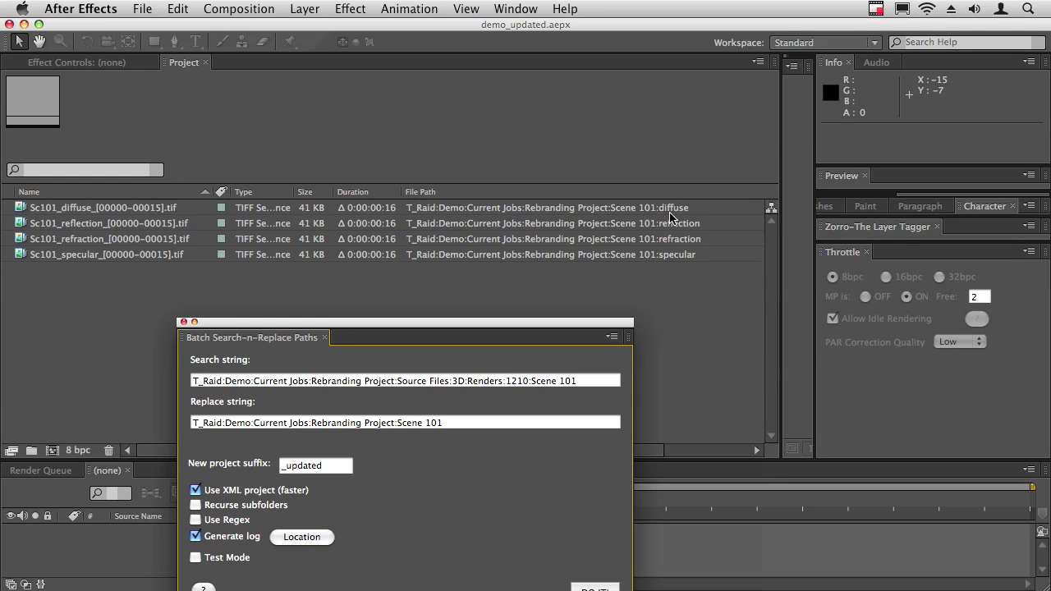
click(135, 277)
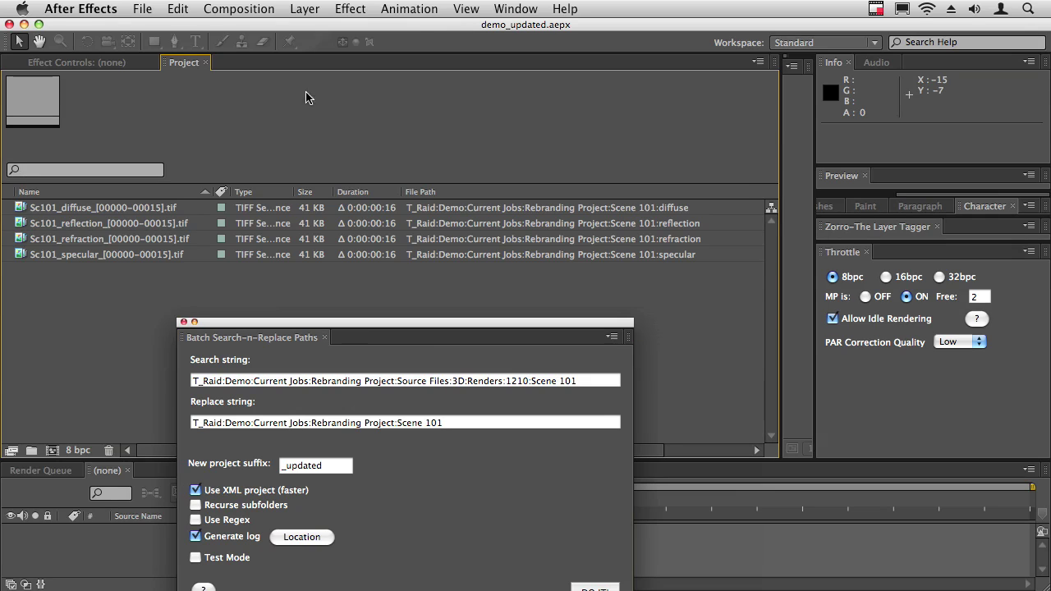
click(218, 8)
mouse_move(147, 8)
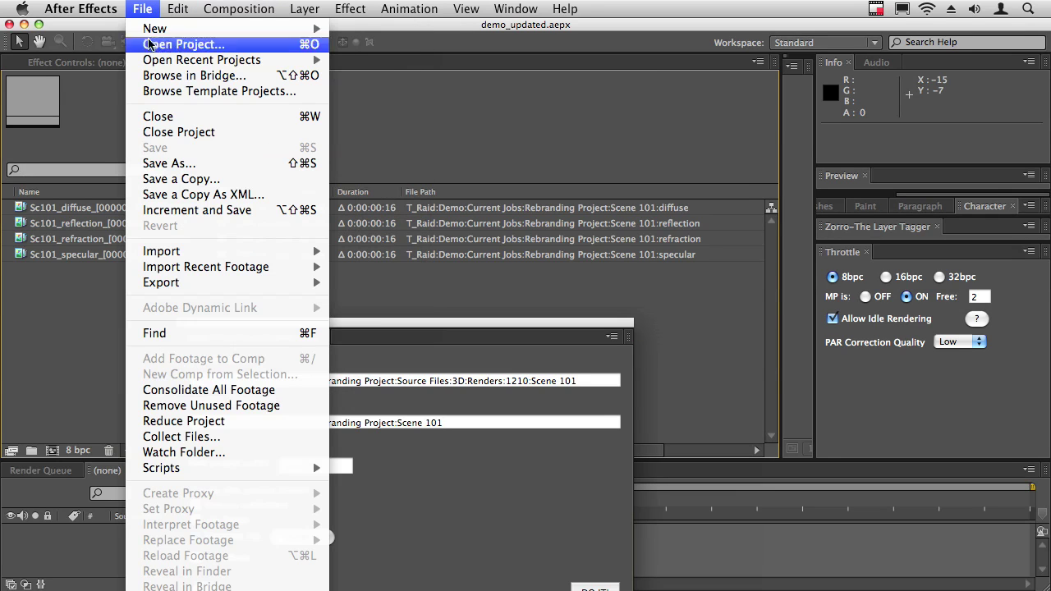
click(166, 163)
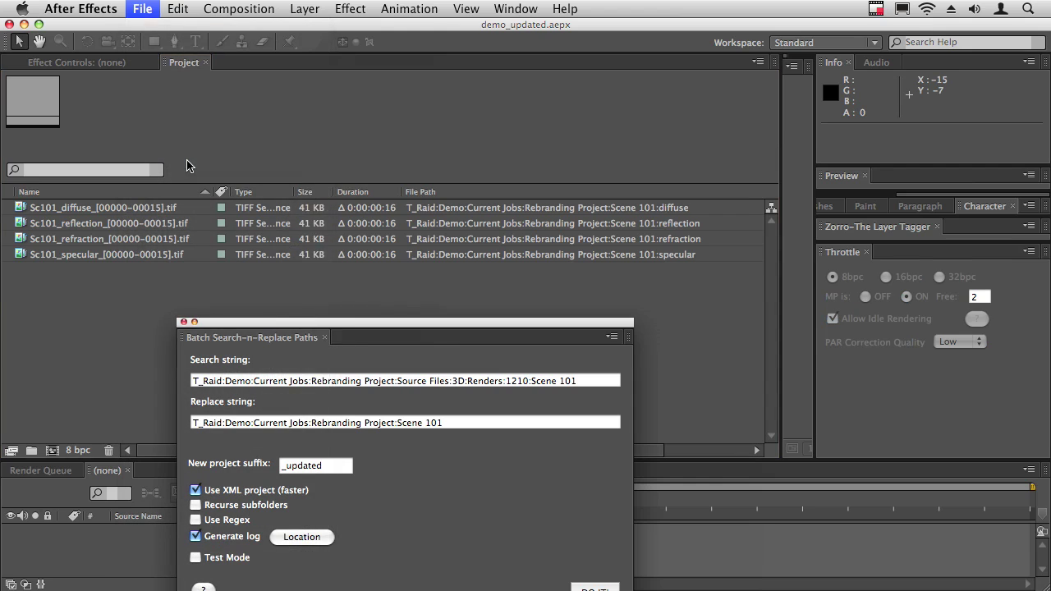
click(534, 140)
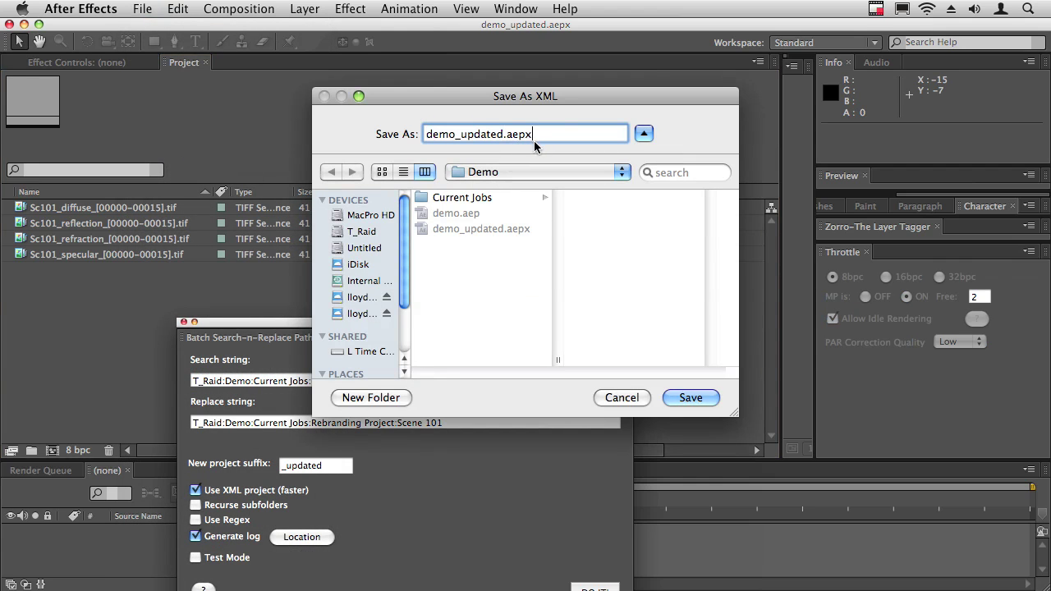
key(BackSpace)
click(694, 398)
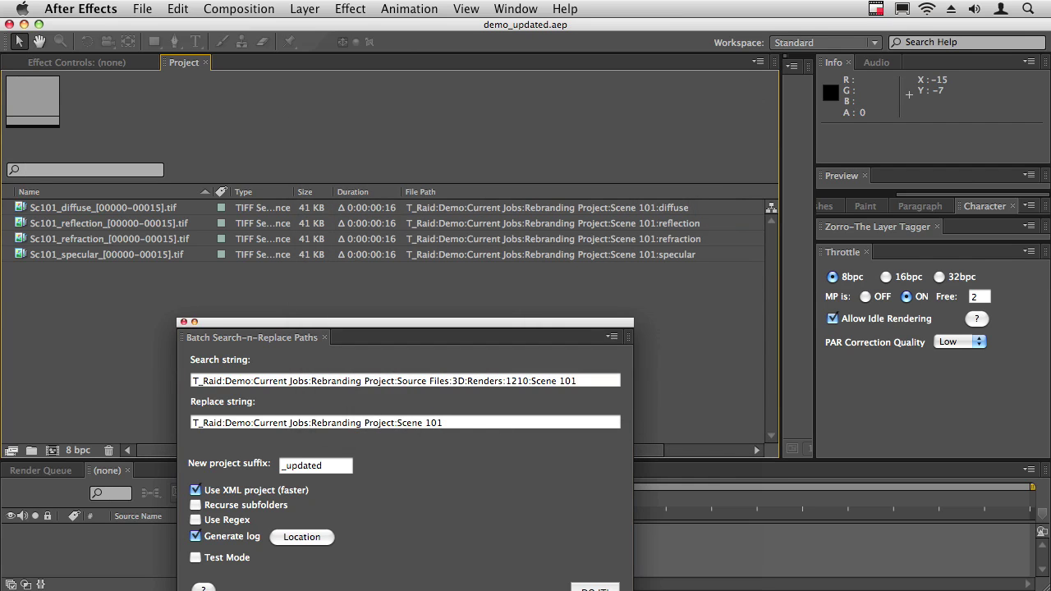
key(super+Tab)
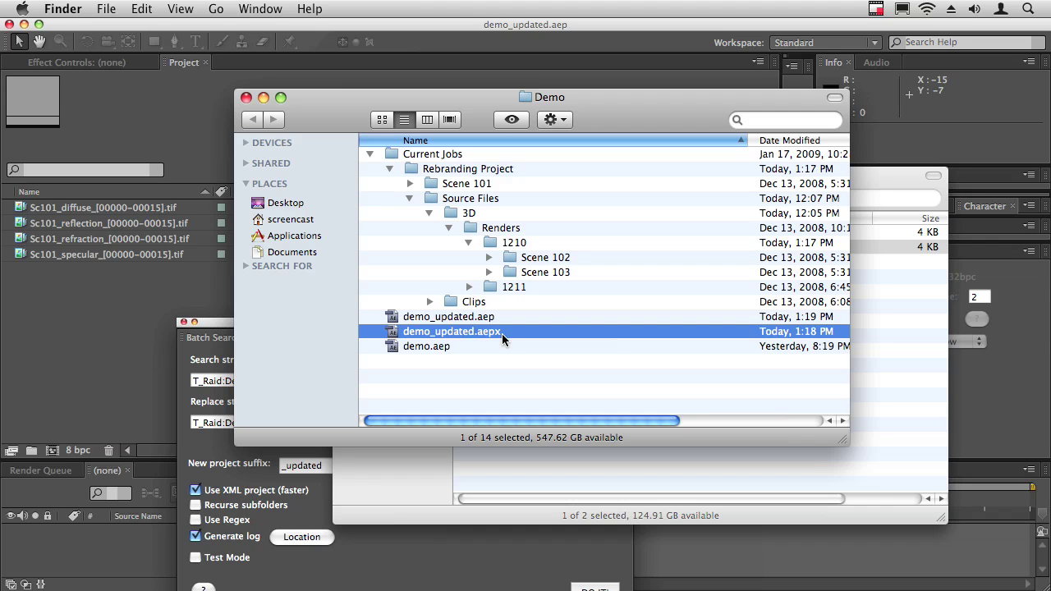
- Move both demo_updated.aep and demo_updated.aepx to the Trash
shift+click(460, 318)
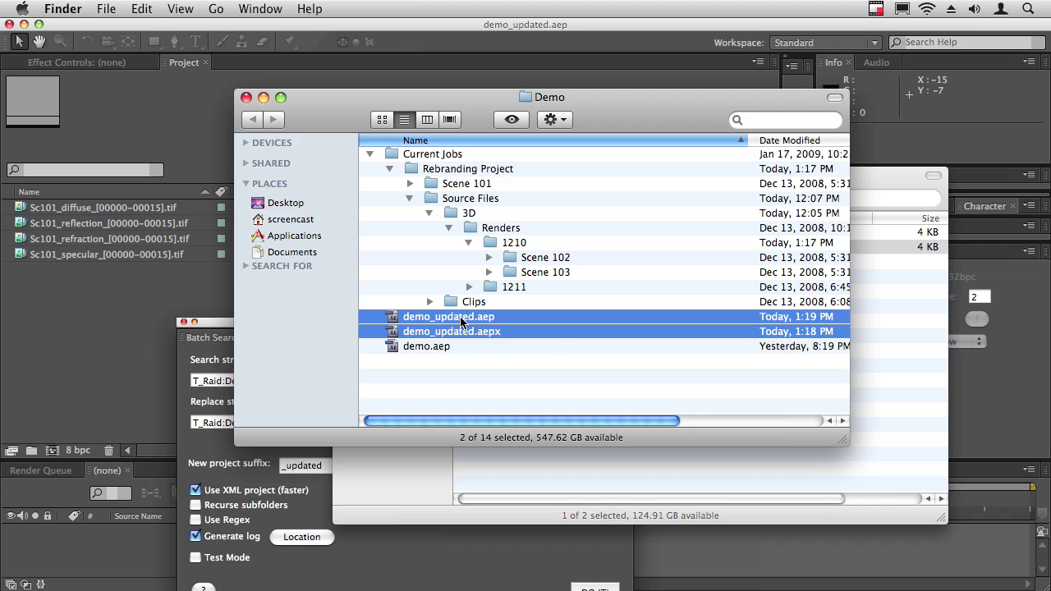
key(super+BackSpace)
click(217, 326)
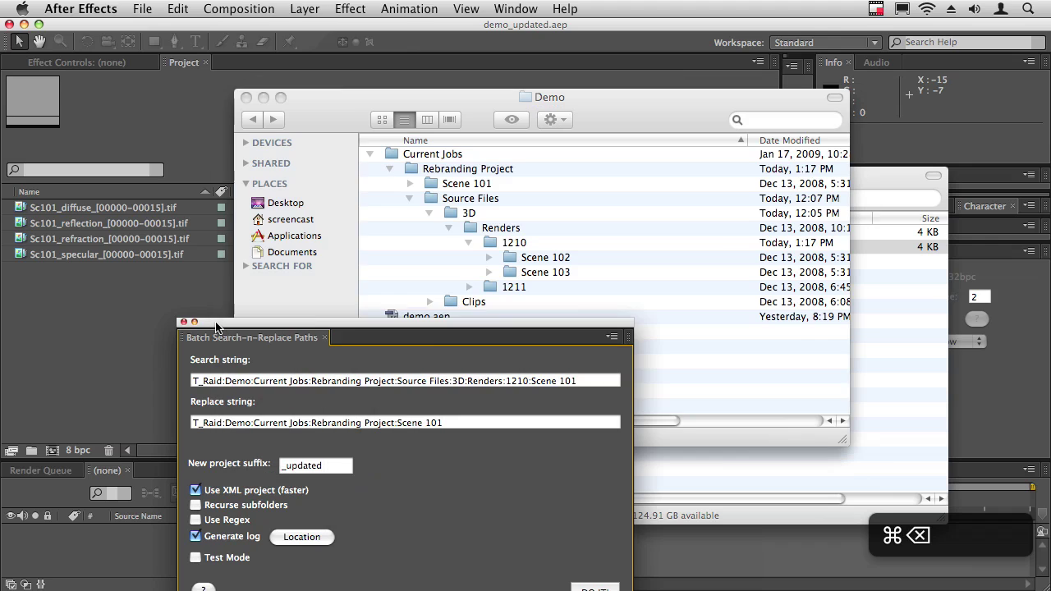
drag(217, 327, 283, 237)
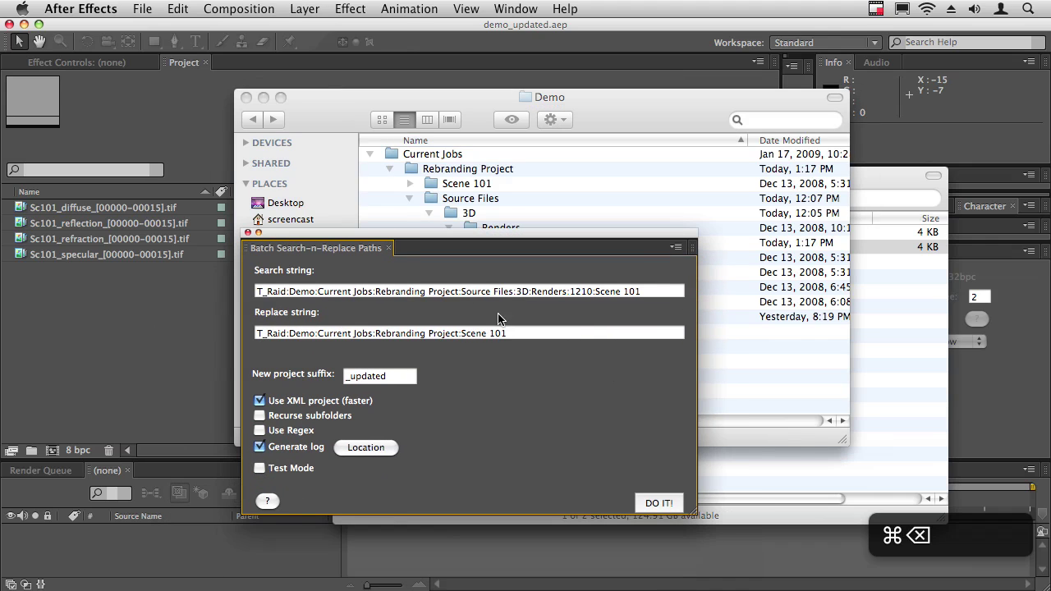
- Rerun the path replacement on the Demo folder with Use XML project off, then open demo_updated.aep
click(260, 401)
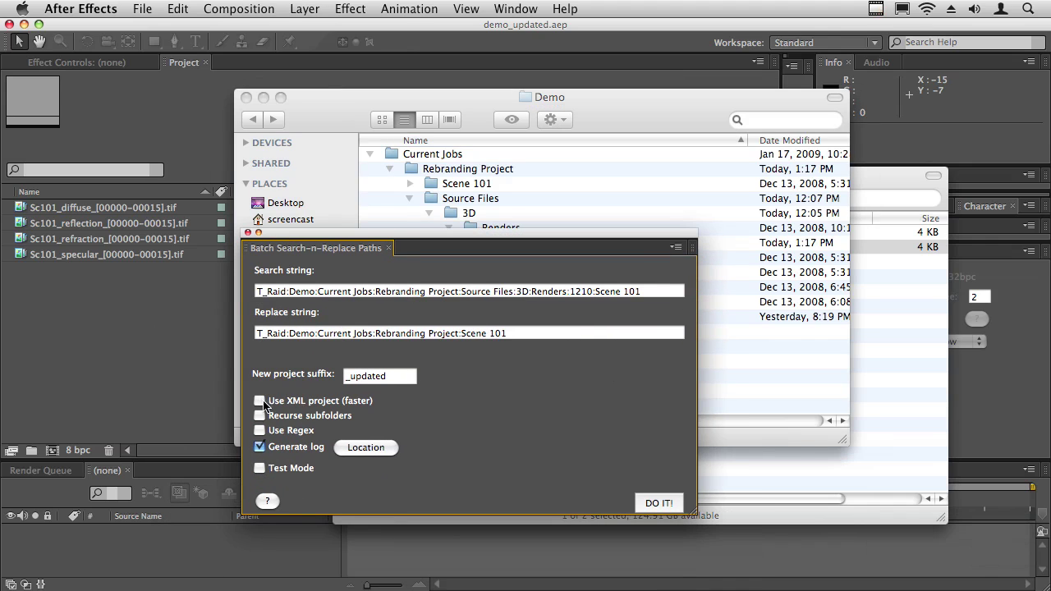
click(659, 503)
click(755, 504)
click(504, 408)
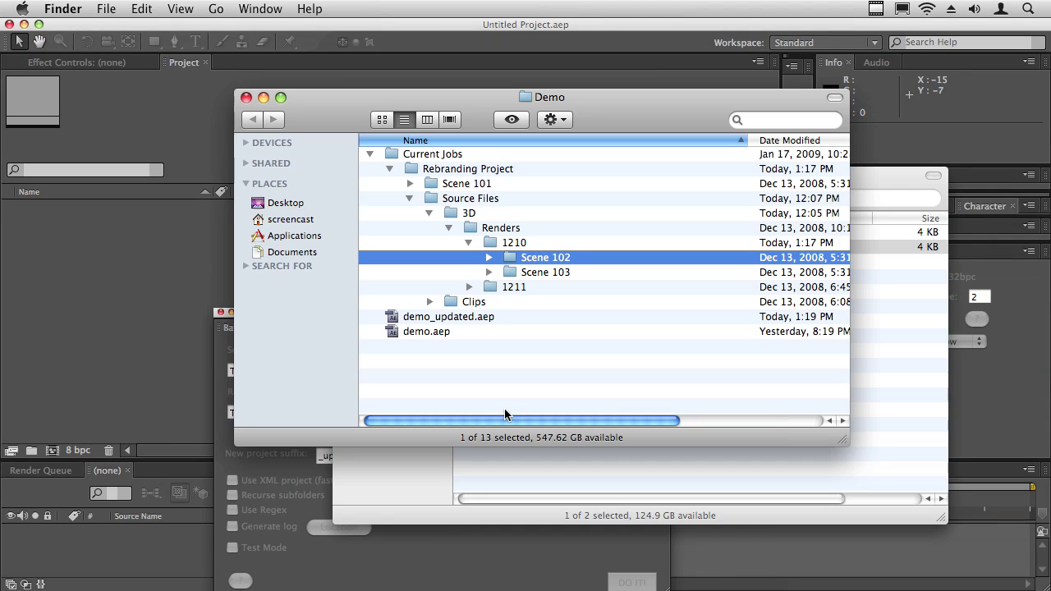
double_click(463, 318)
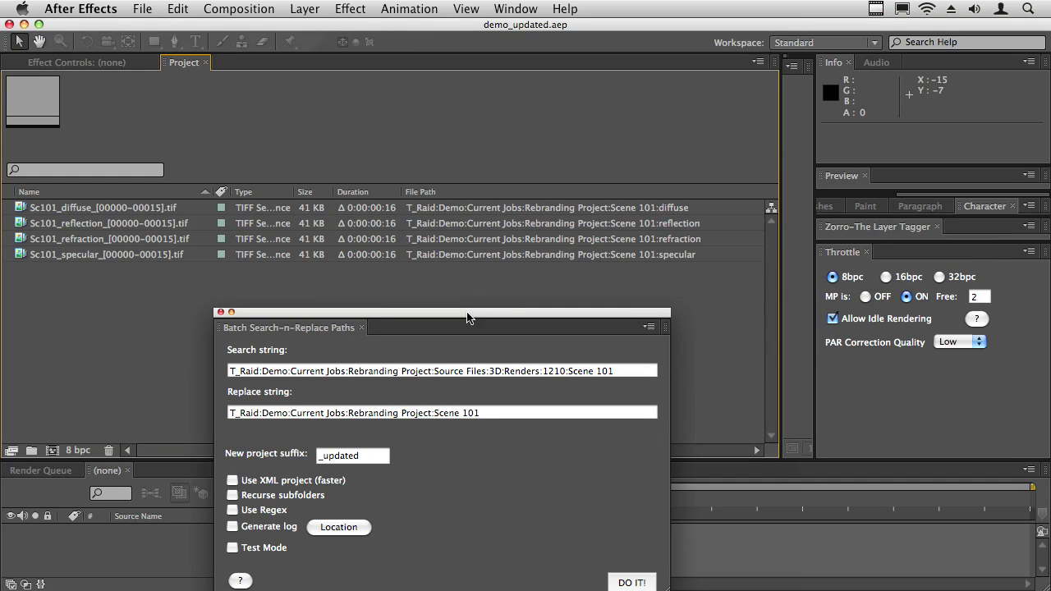
- Turn on Recurse subfolders in the Batch Search-n-Replace Paths panel
drag(470, 318, 505, 206)
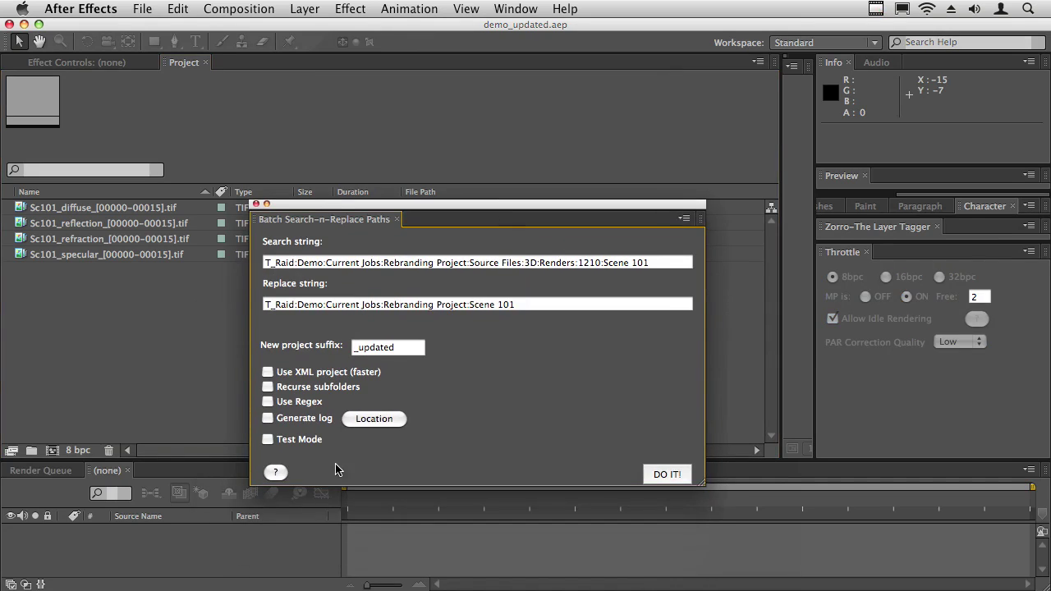
click(268, 387)
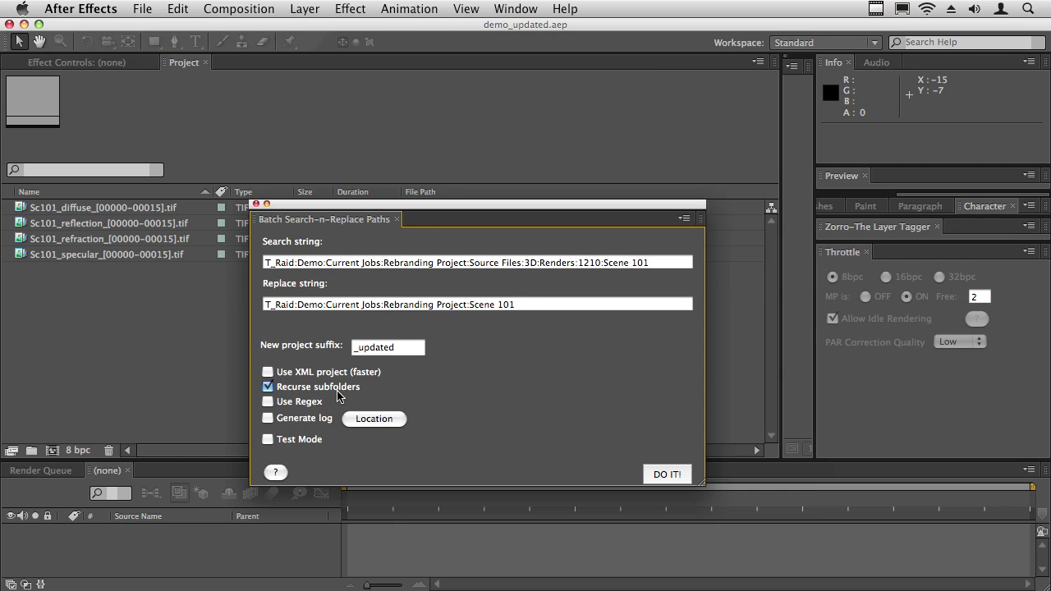